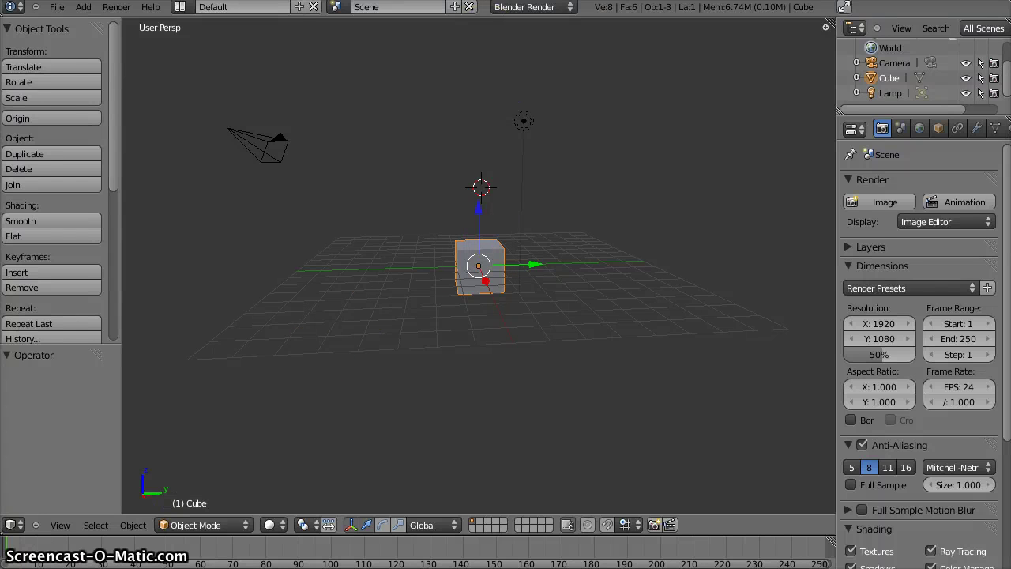
Delete the default cube and the default camera, keeping only the lamp.
{"action": "key", "text": "x"}
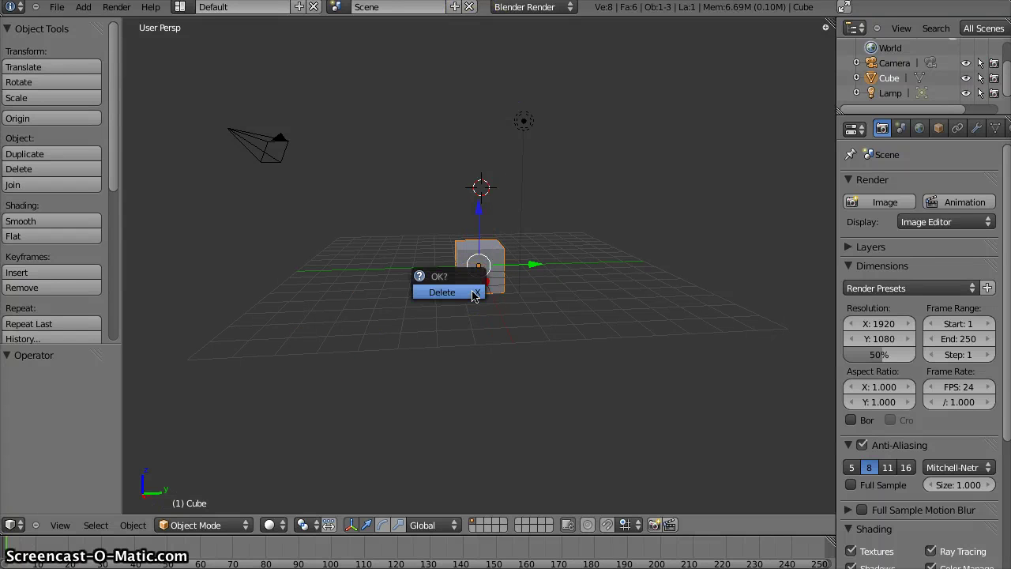
{"action": "left_click", "coordinate": [471, 293]}
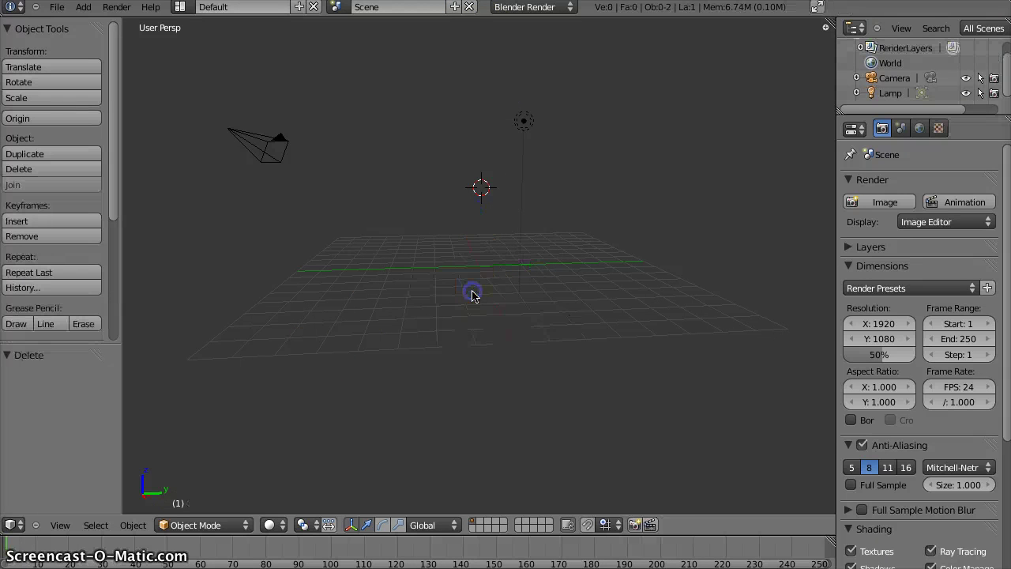
{"action": "right_click", "coordinate": [255, 152]}
{"action": "key", "text": "x"}
{"action": "left_click", "coordinate": [254, 152]}
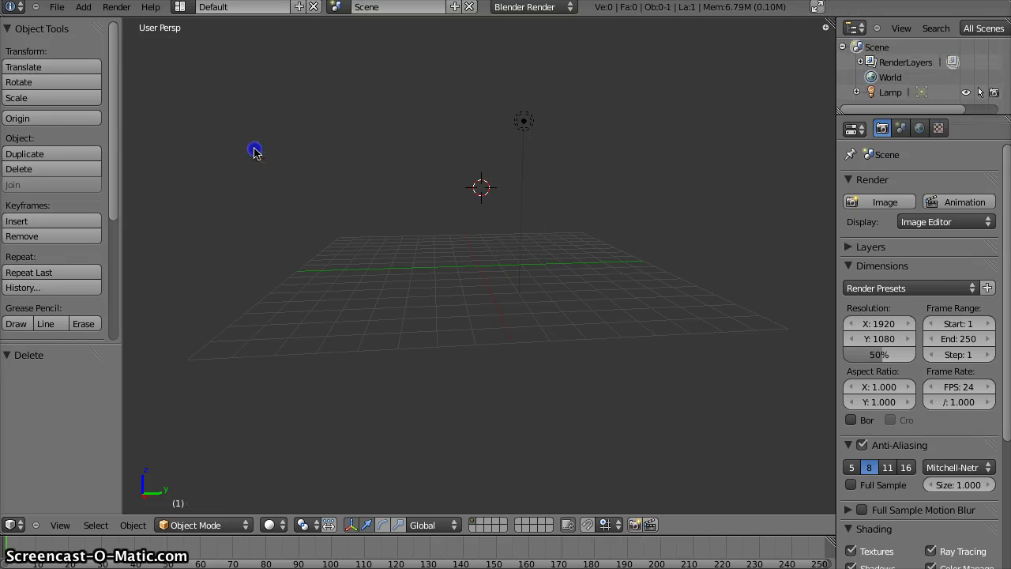
{"action": "right_click", "coordinate": [378, 234]}
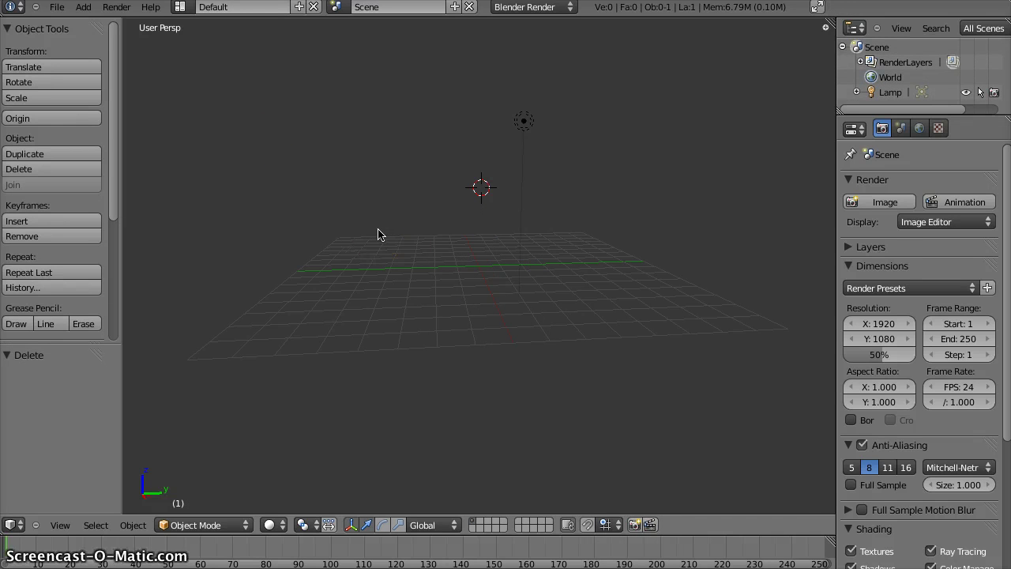
Snap the 3D cursor to the world origin and add a new camera there.
{"action": "key", "text": "KP_7"}
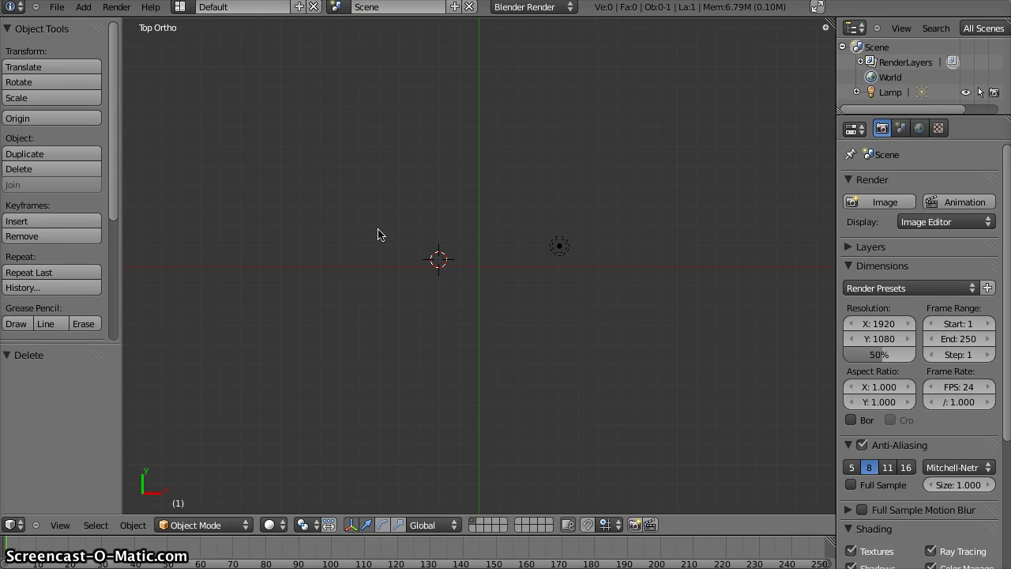
{"action": "key", "text": "shift+s"}
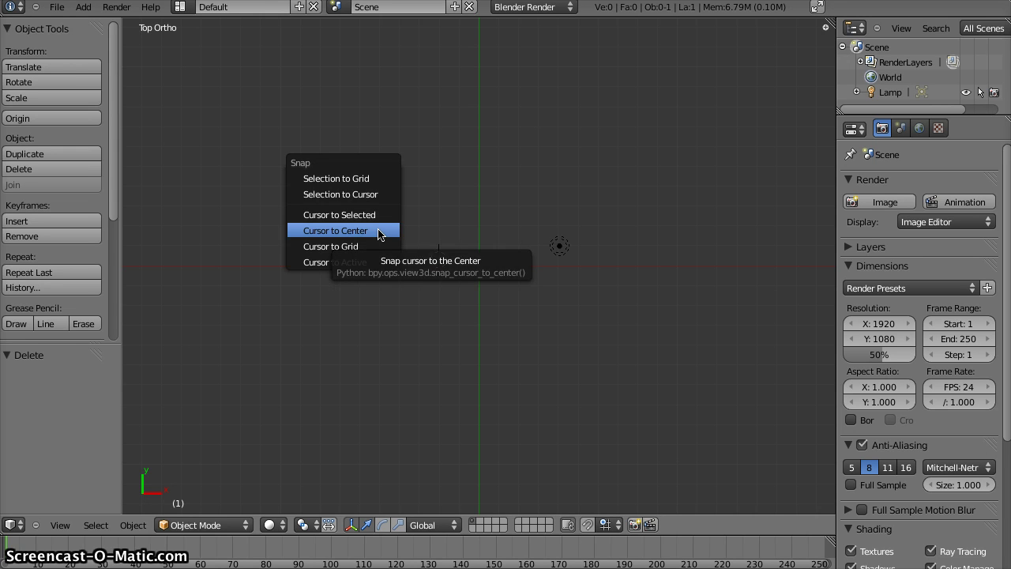
{"action": "left_click", "coordinate": [379, 230]}
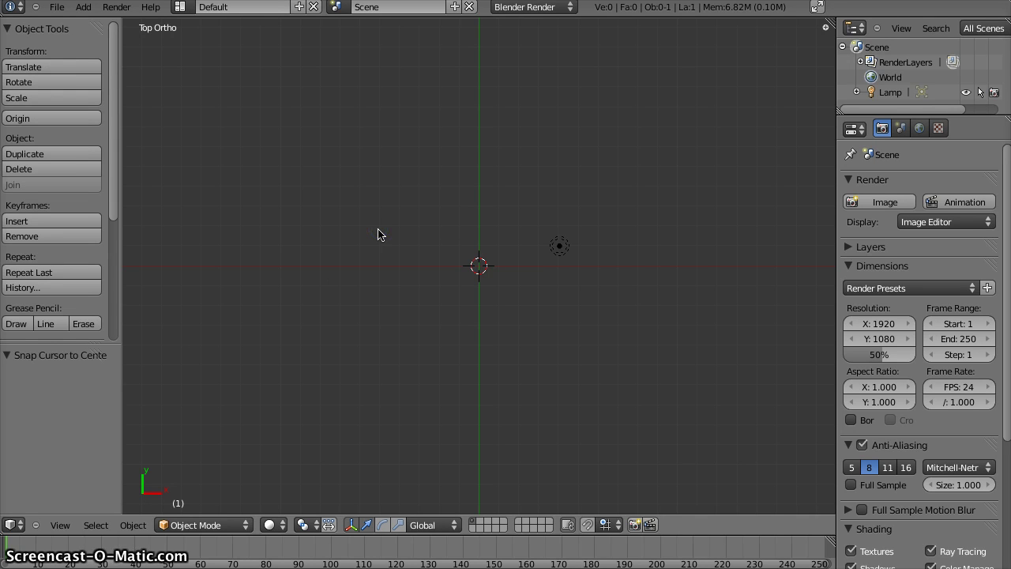
{"action": "key", "text": "shift+a"}
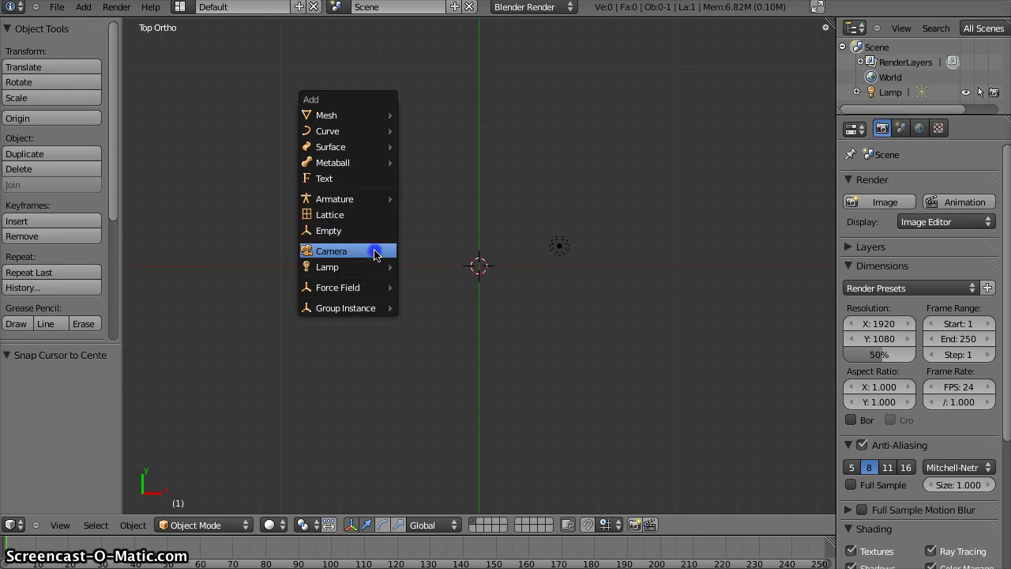
{"action": "left_click", "coordinate": [376, 252]}
Rotate the camera -90 degrees on X so it faces along Y, then return to Top view.
{"action": "key", "text": "KP_3"}
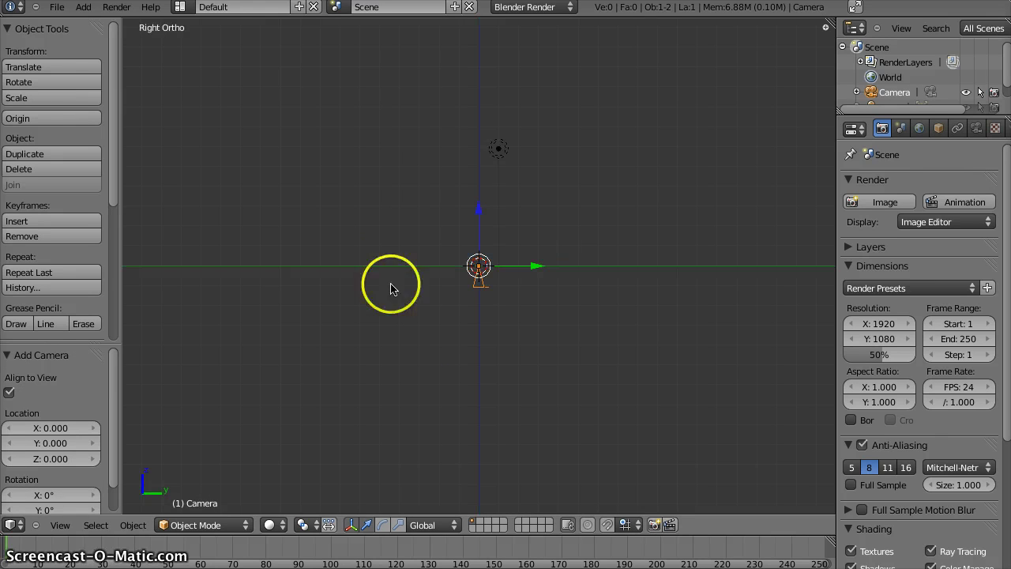
{"action": "key", "text": "r"}
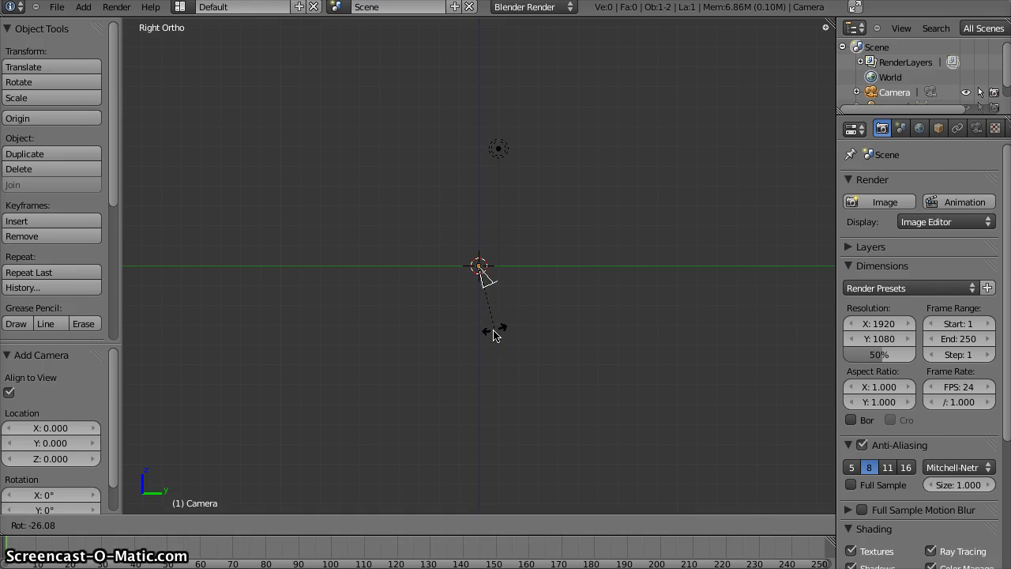
{"action": "key", "text": "Return"}
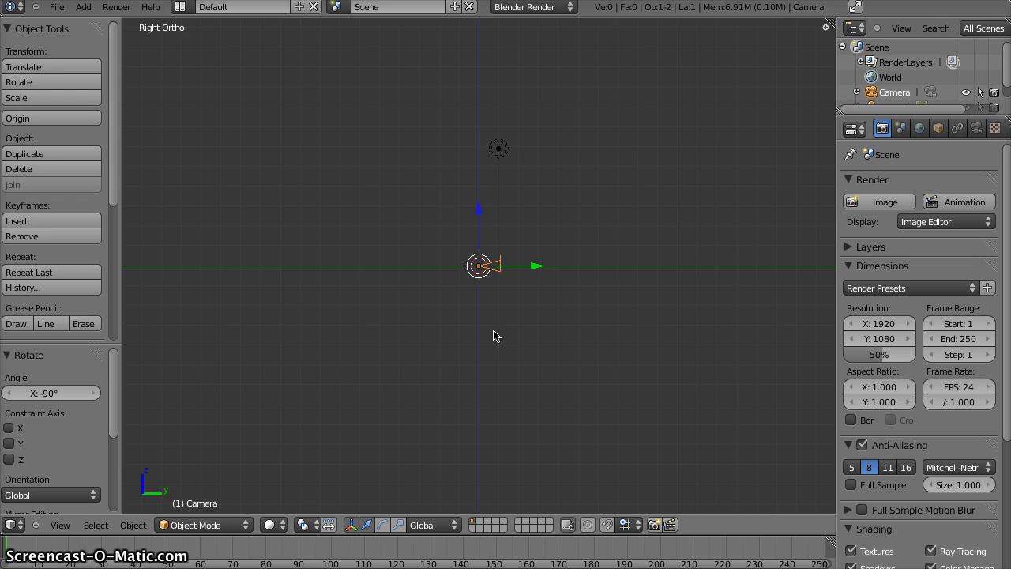
{"action": "key", "text": "KP_1"}
{"action": "key", "text": "KP_3"}
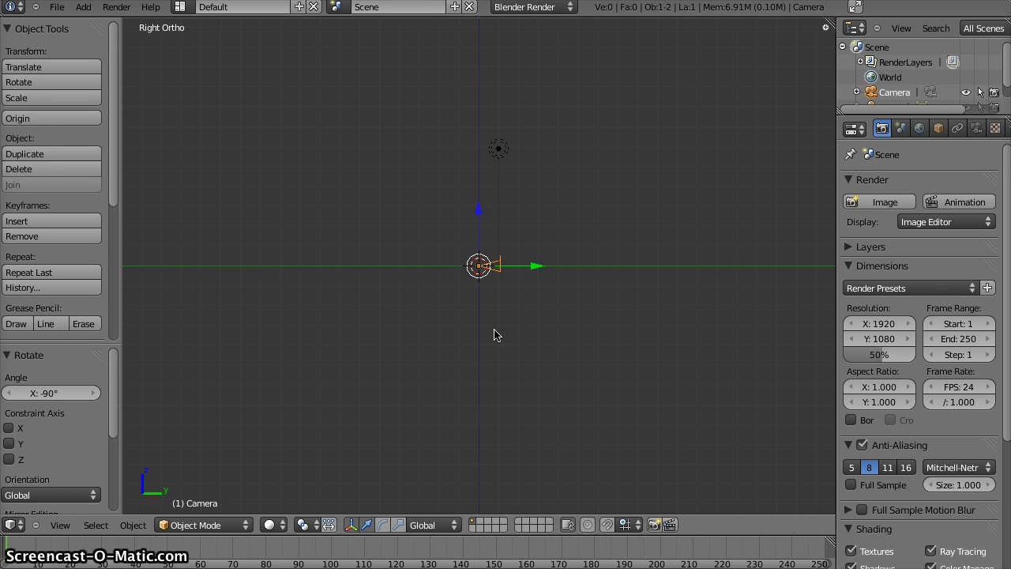
{"action": "key", "text": "KP_8"}
{"action": "key", "text": "KP_7"}
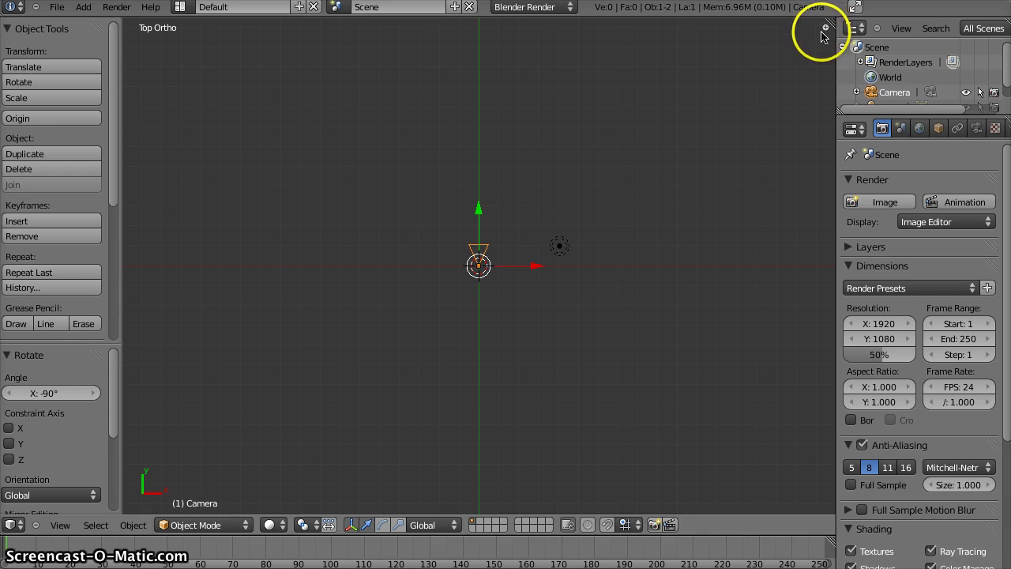
Snap the cursor to the origin and set the camera's Location X to -0.100.
{"action": "left_click", "coordinate": [827, 27]}
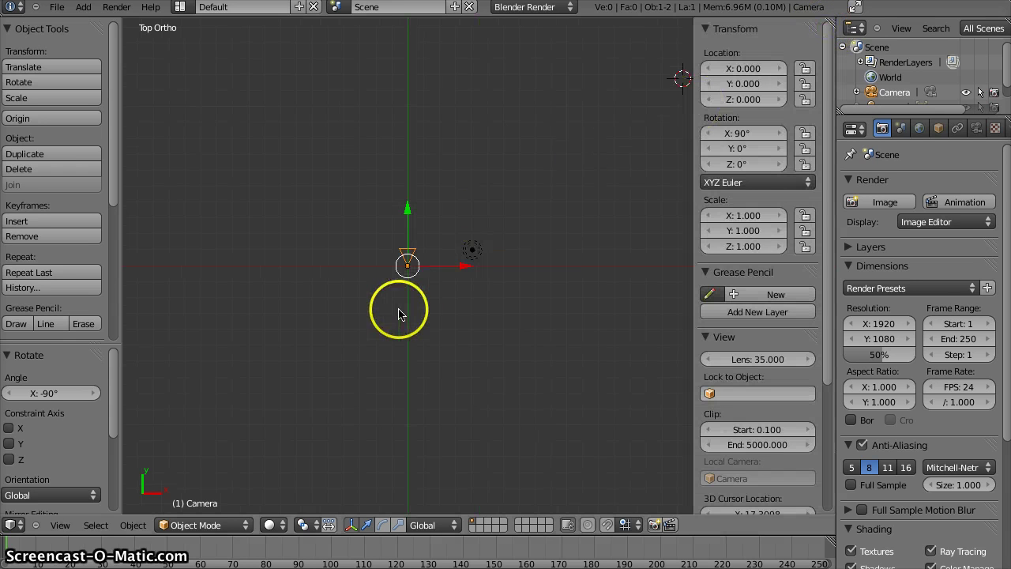
{"action": "key", "text": "shift+s"}
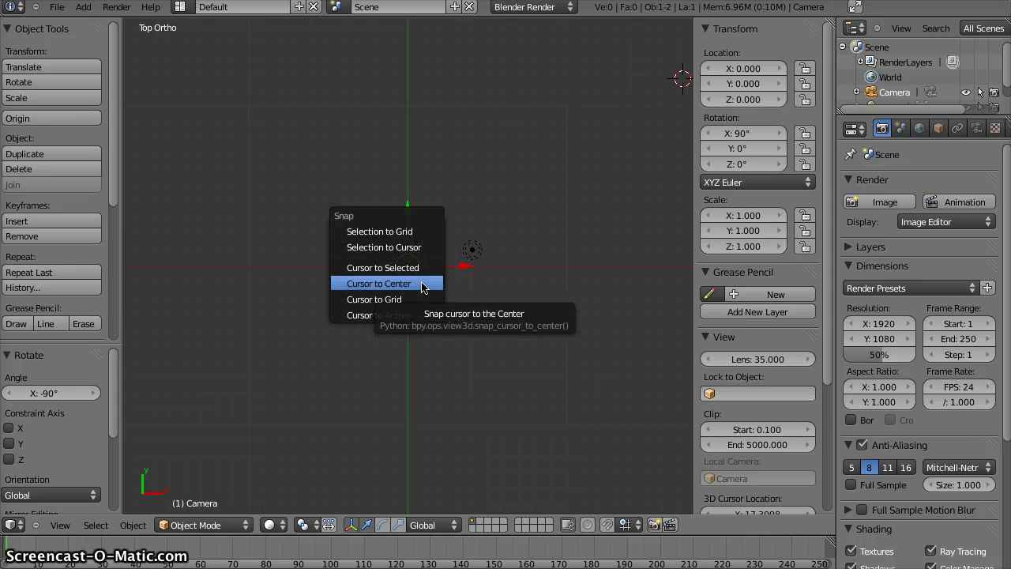
{"action": "left_click", "coordinate": [420, 286]}
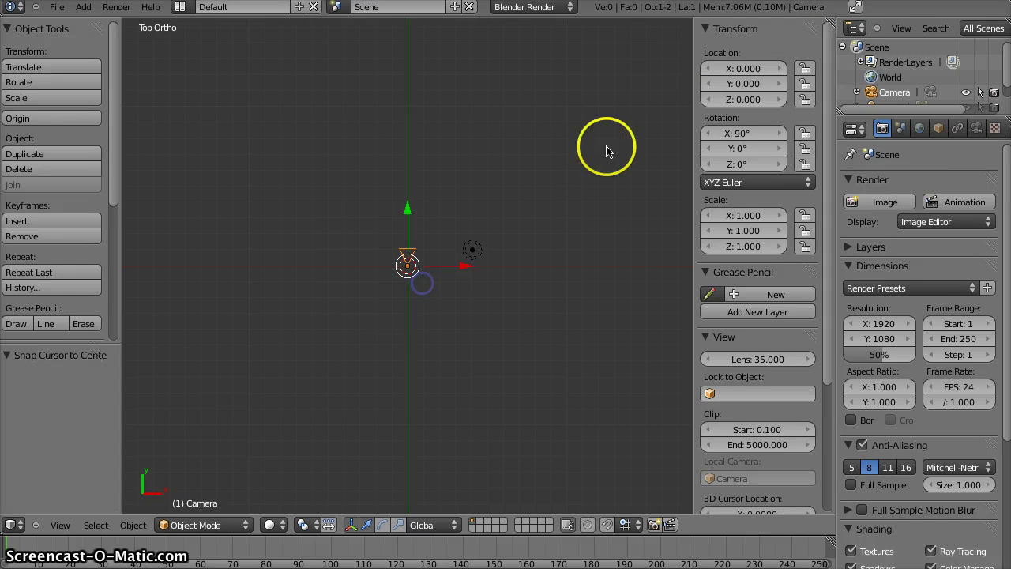
{"action": "left_click", "coordinate": [748, 69]}
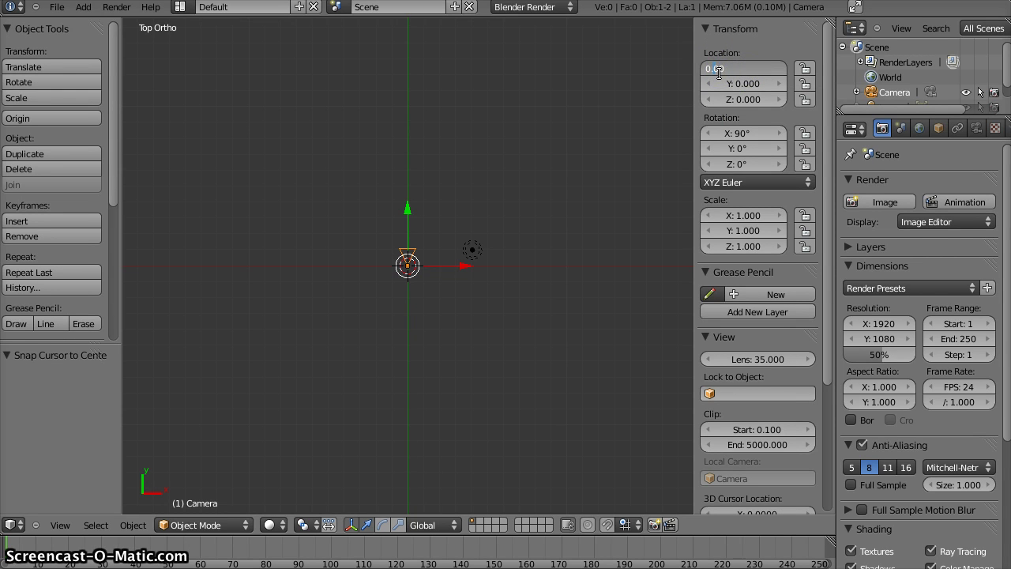
{"action": "type", "text": "1"}
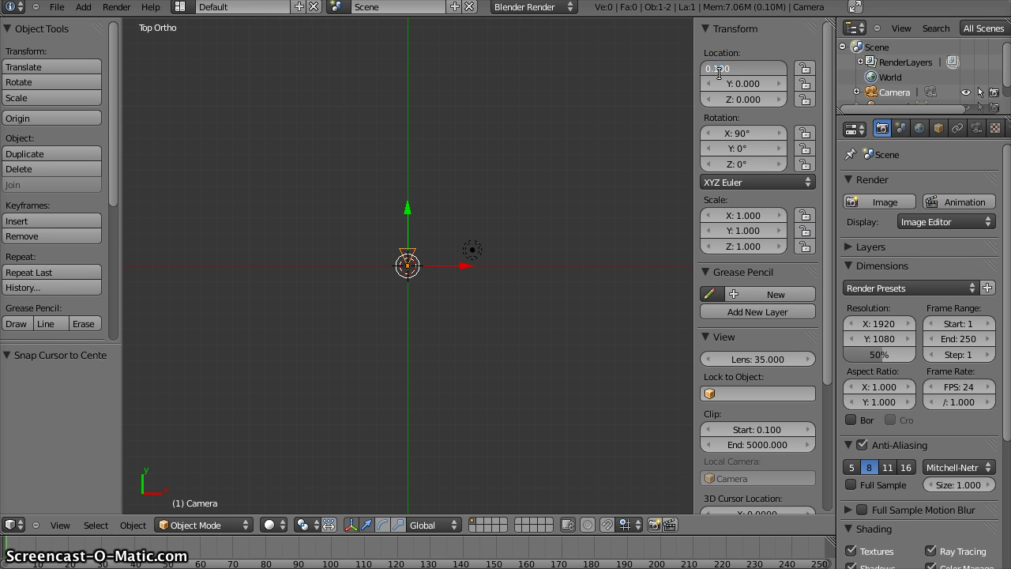
{"action": "key", "text": "Return"}
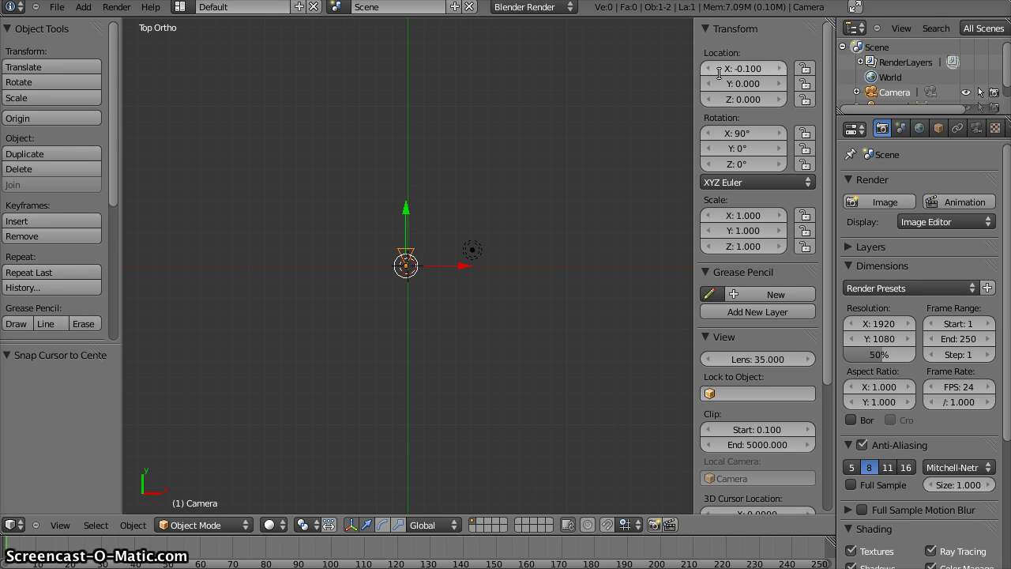
Duplicate the camera as Camera.001 and set the copy's Location X to 0.100.
{"action": "scroll", "coordinate": [425, 251], "scroll_direction": "up", "scroll_amount": 1}
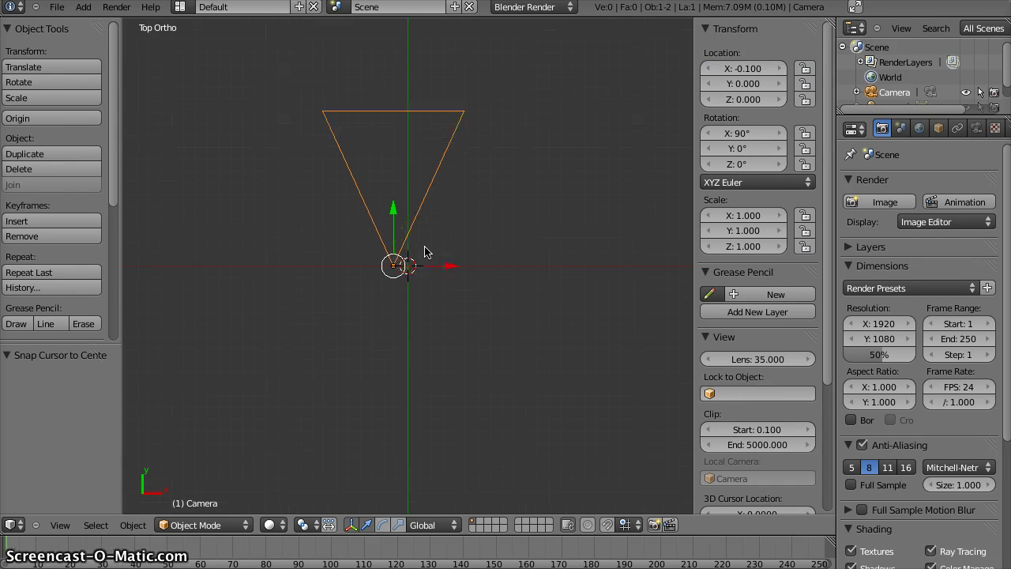
{"action": "key", "text": "shift+d"}
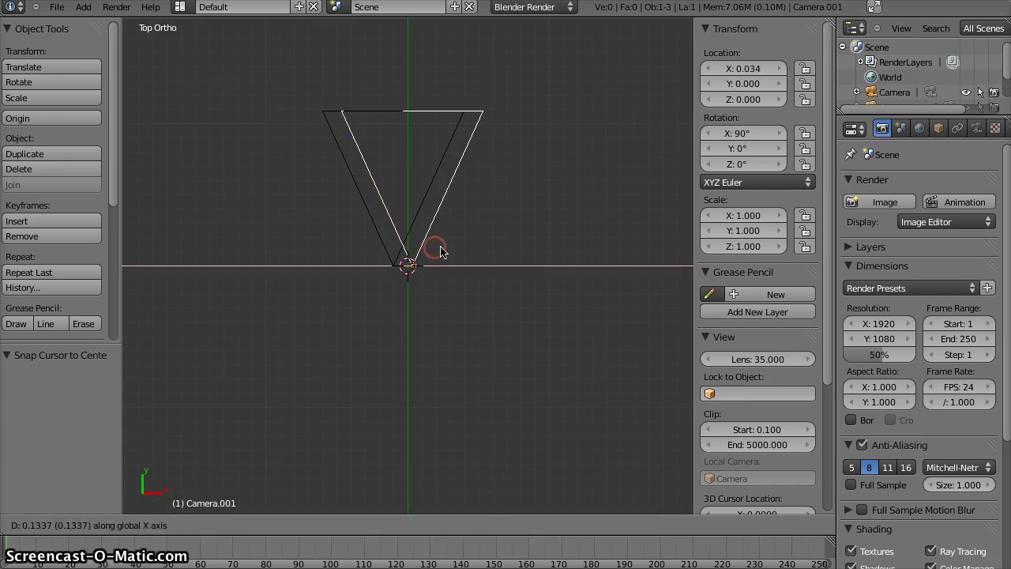
{"action": "left_click", "coordinate": [463, 248]}
{"action": "left_click", "coordinate": [754, 70]}
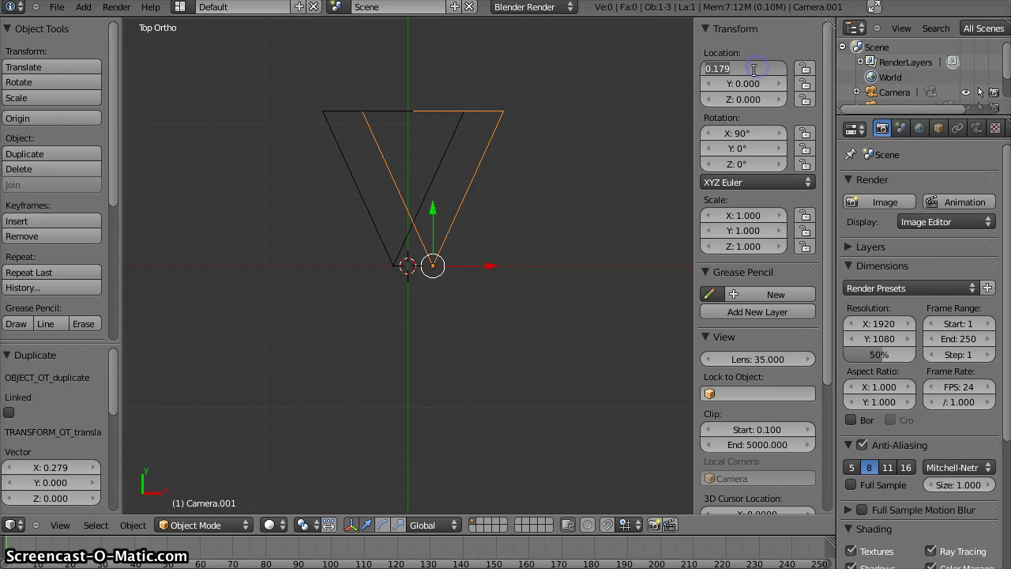
{"action": "key", "text": "BackSpace"}
{"action": "key", "text": "Return"}
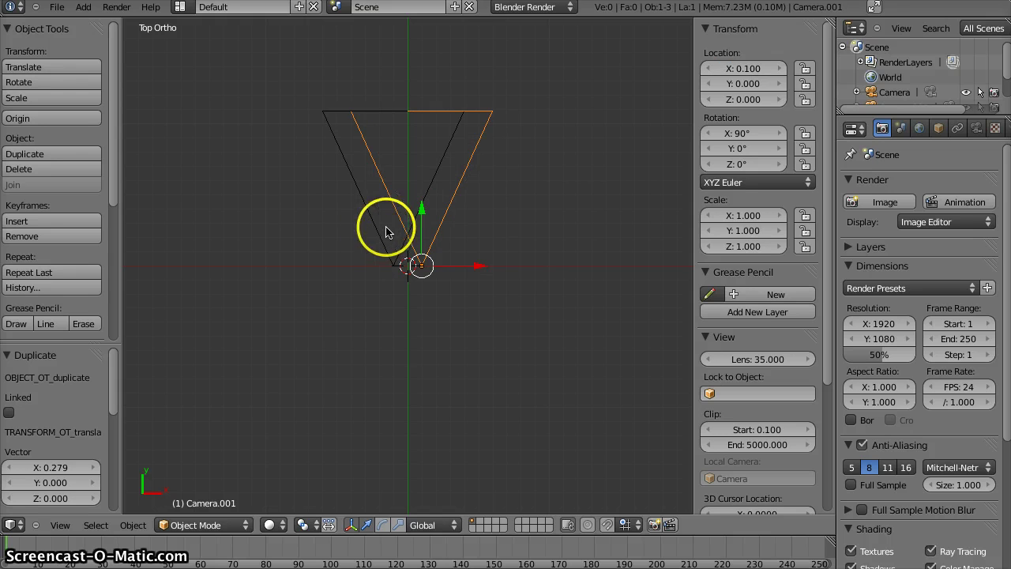
Add a Copy Location constraint to Camera.001 that copies only X, inverted.
{"action": "left_click", "coordinate": [957, 130]}
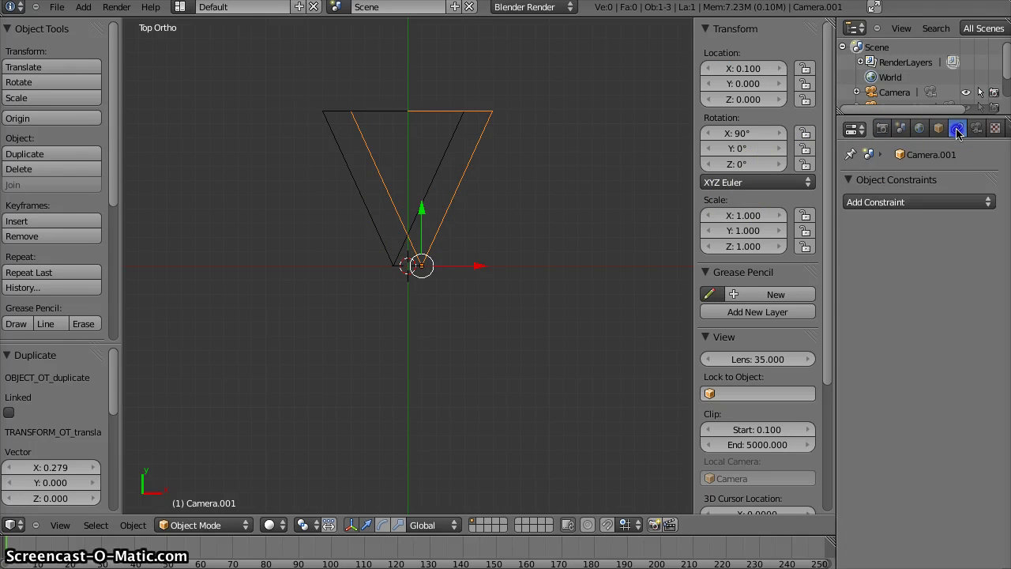
{"action": "left_click", "coordinate": [916, 204]}
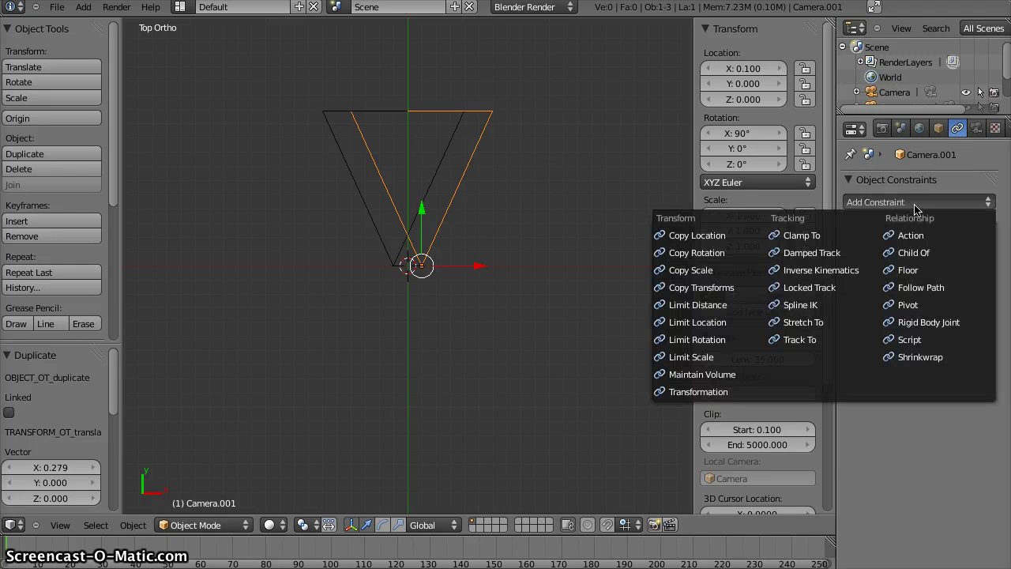
{"action": "left_click", "coordinate": [711, 237]}
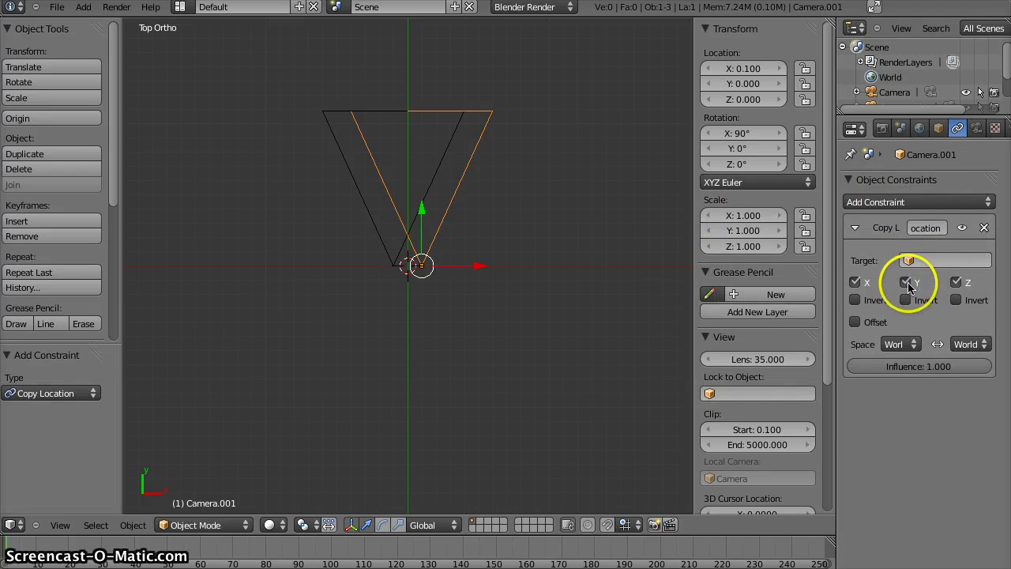
{"action": "left_click", "coordinate": [906, 282]}
{"action": "left_click", "coordinate": [959, 284]}
{"action": "left_click", "coordinate": [856, 300]}
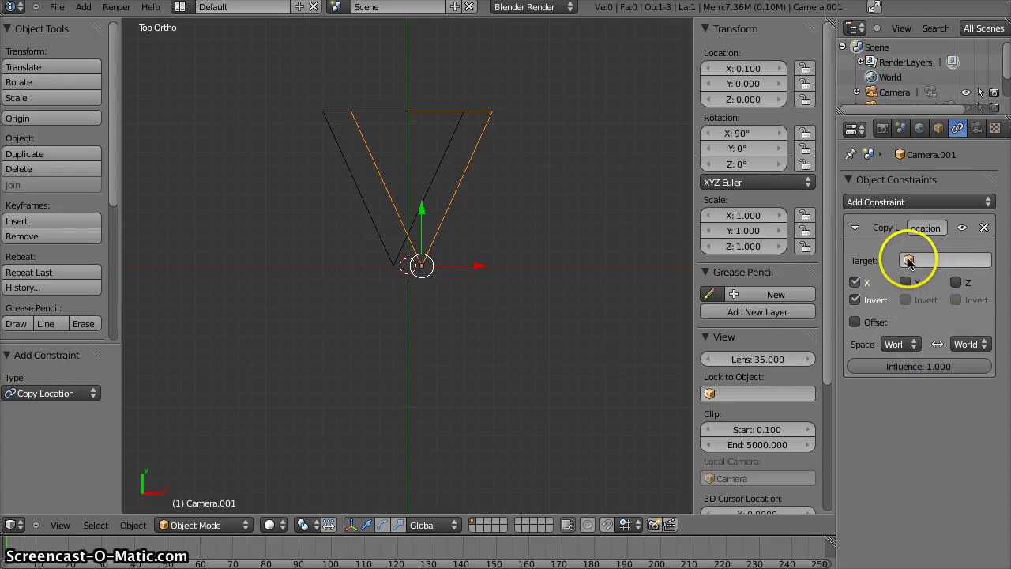
Set the constraint's owner and target spaces to Local and its target to Camera.
{"action": "left_click", "coordinate": [899, 344]}
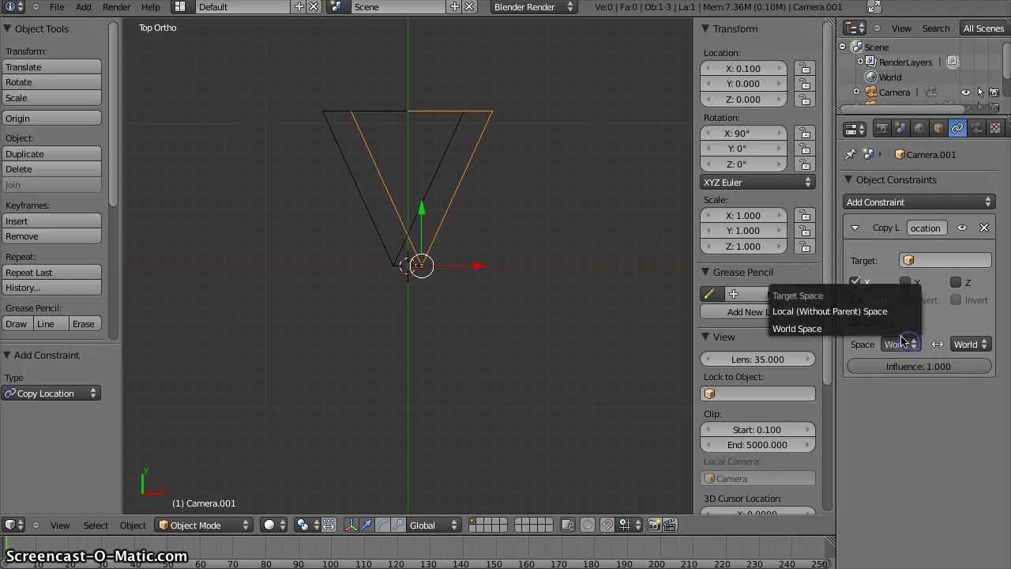
{"action": "left_click", "coordinate": [884, 314]}
{"action": "left_click", "coordinate": [958, 345]}
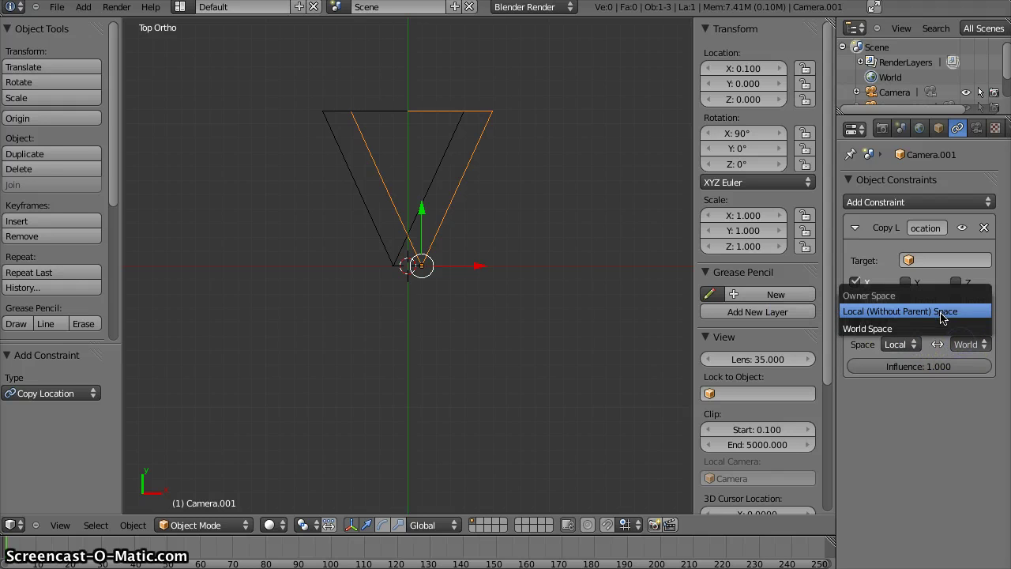
{"action": "left_click", "coordinate": [941, 313]}
{"action": "left_click", "coordinate": [920, 260]}
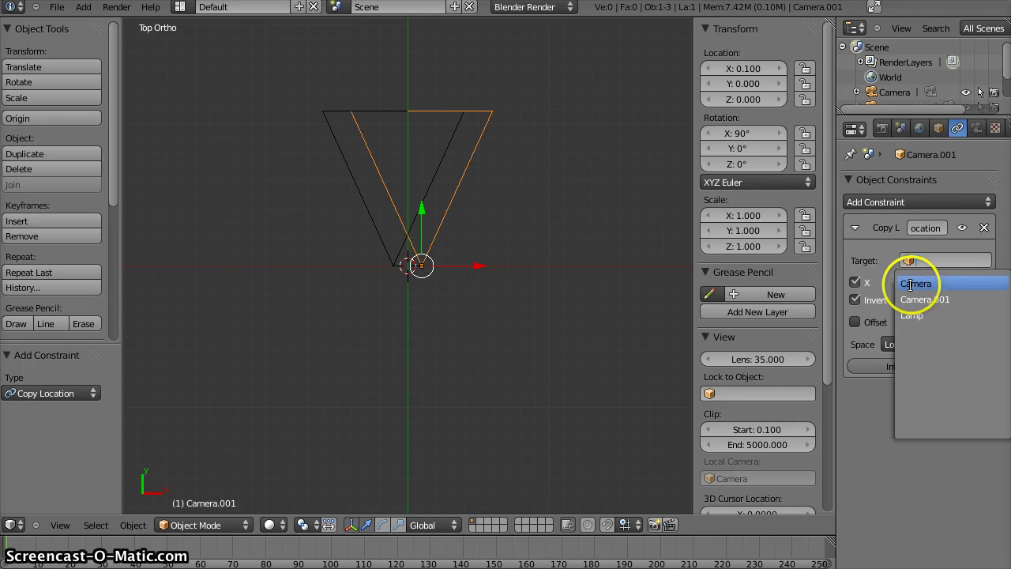
{"action": "left_click", "coordinate": [911, 284]}
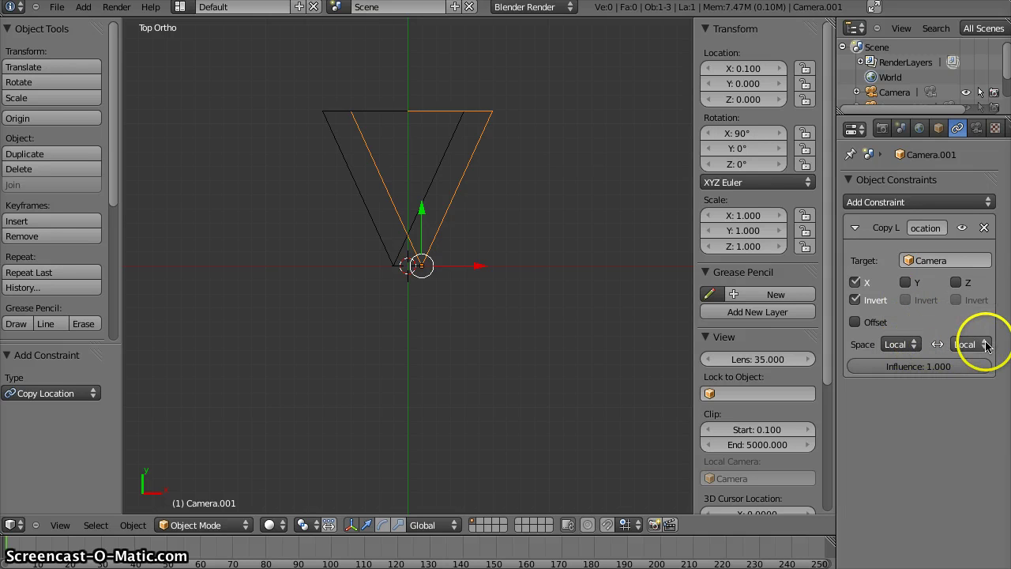
{"action": "key", "text": "shift+a"}
Add an Empty at the cameras' origin and nudge it back along Y to -0.045.
{"action": "left_click", "coordinate": [388, 245]}
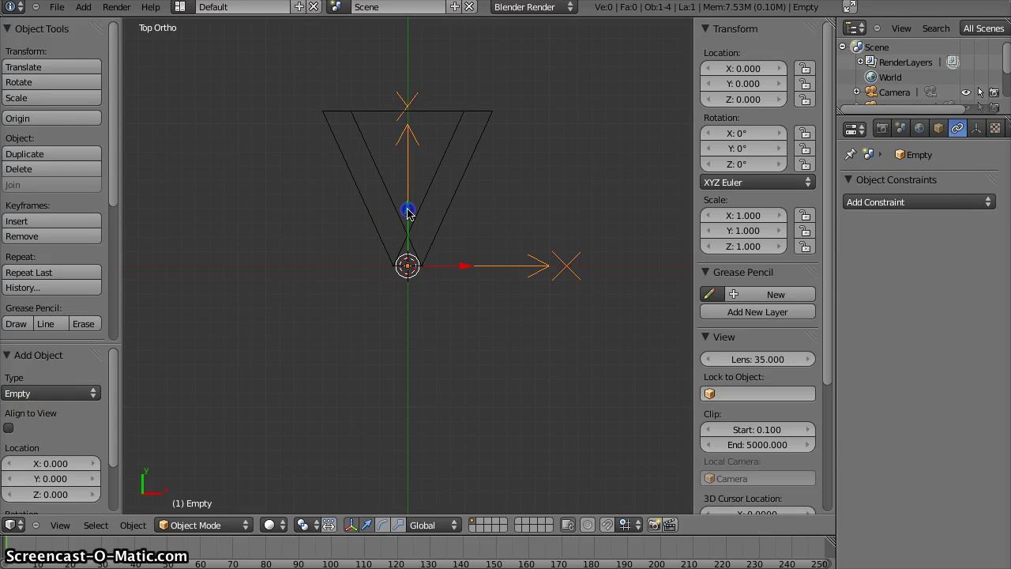
{"action": "left_click_drag", "start_coordinate": [409, 212], "coordinate": [408, 220]}
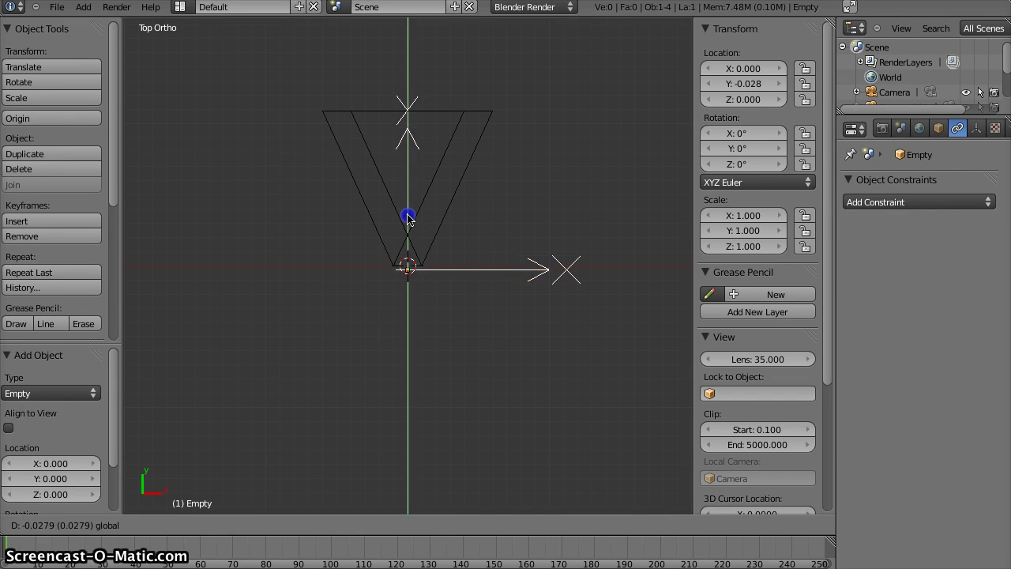
{"action": "right_click", "coordinate": [396, 253]}
{"action": "mouse_move", "coordinate": [435, 263]}
{"action": "left_mouse_down"}
{"action": "mouse_move", "coordinate": [423, 267]}
{"action": "mouse_move", "coordinate": [439, 266]}
{"action": "left_mouse_up"}
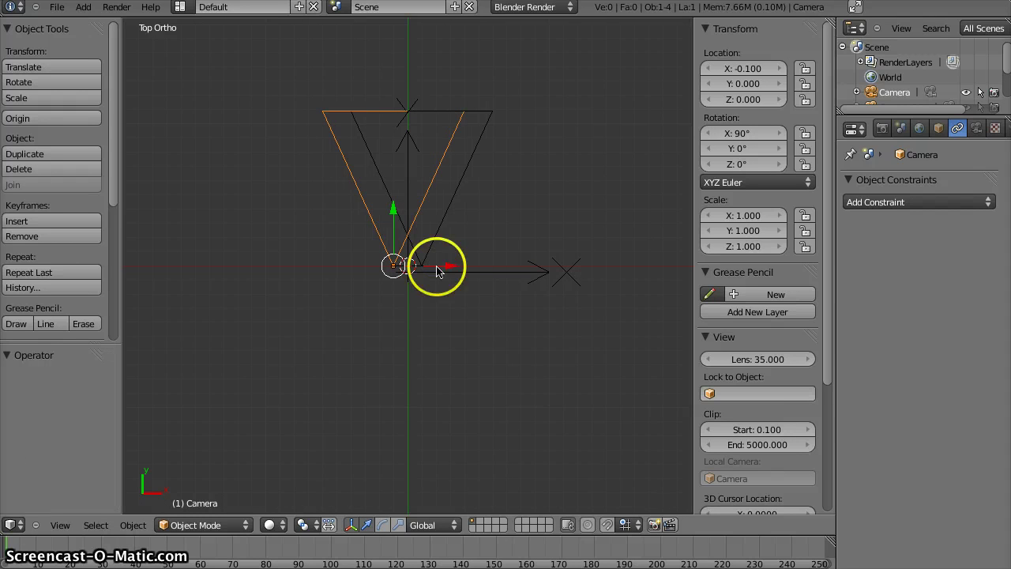
{"action": "right_click", "coordinate": [440, 277]}
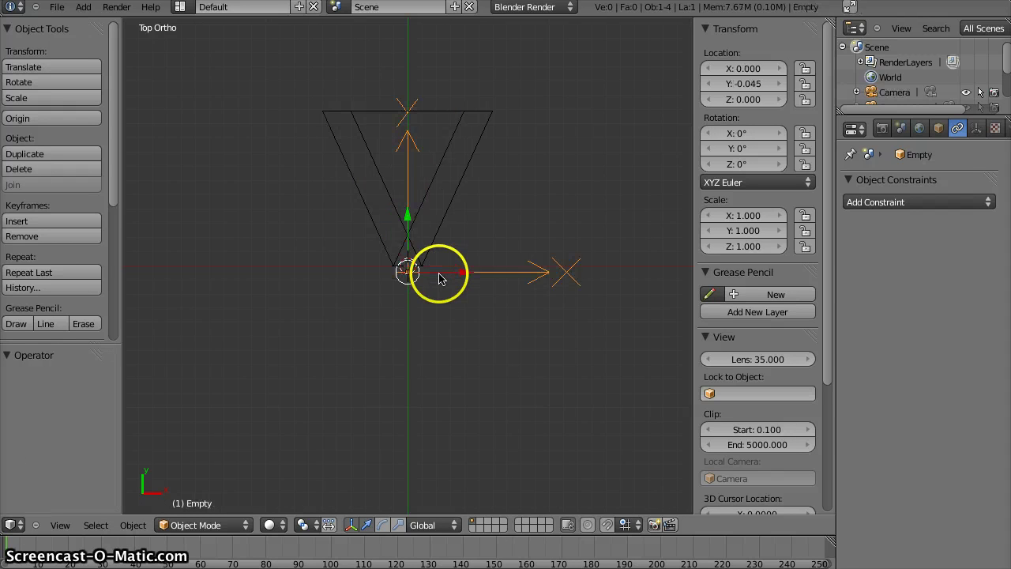
Parent both cameras to the Empty using Object parenting.
{"action": "right_click", "coordinate": [448, 215]}
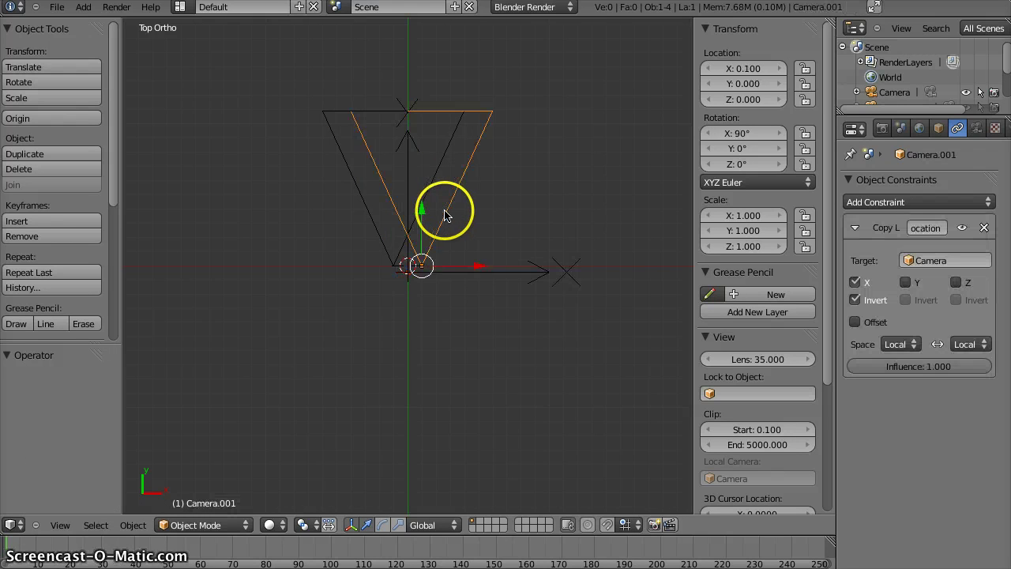
{"action": "right_click", "coordinate": [380, 239]}
{"action": "right_click", "coordinate": [537, 276], "text": "shift"}
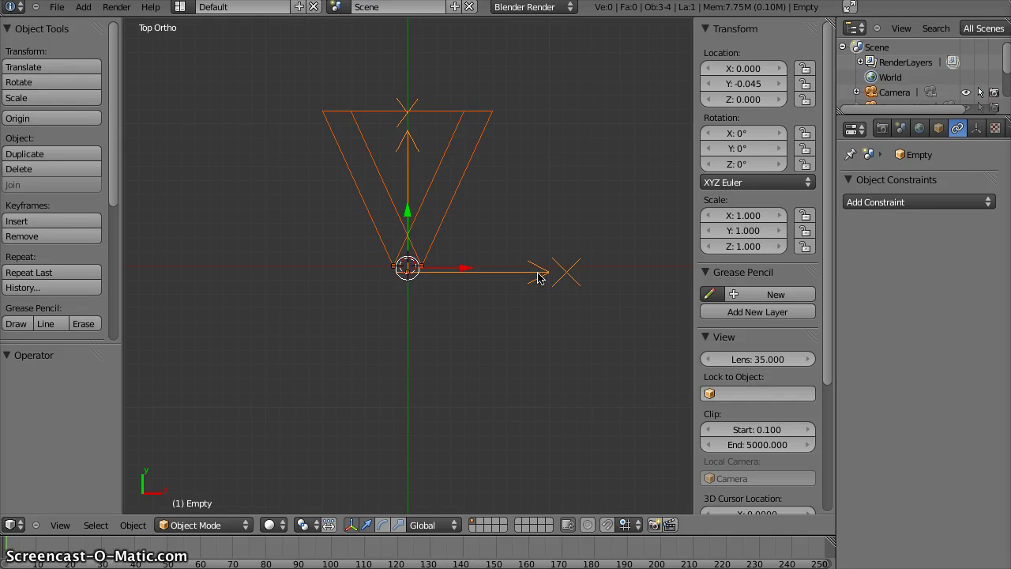
{"action": "key", "text": "ctrl+p"}
{"action": "left_click", "coordinate": [538, 272]}
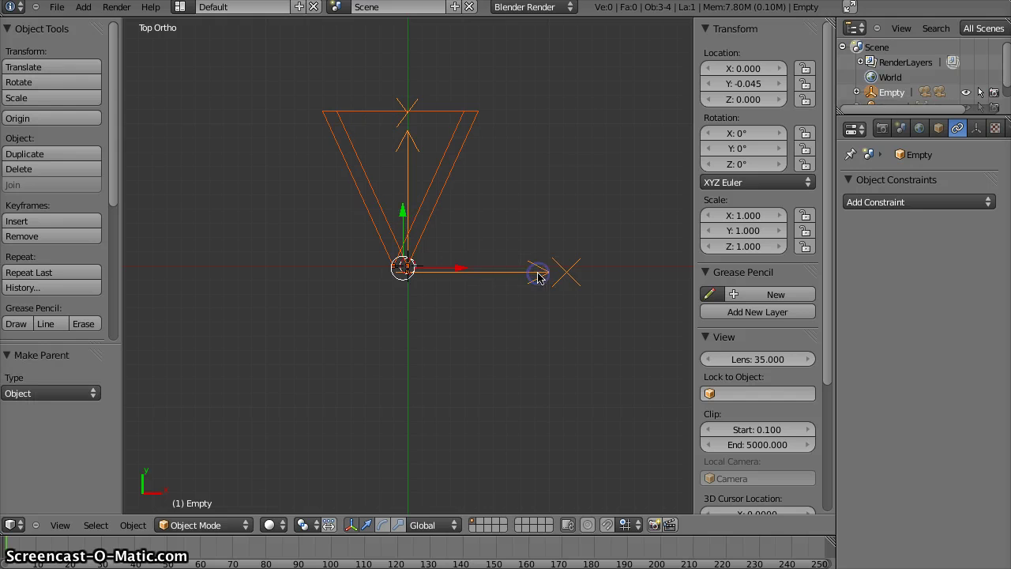
{"action": "right_click", "coordinate": [437, 202]}
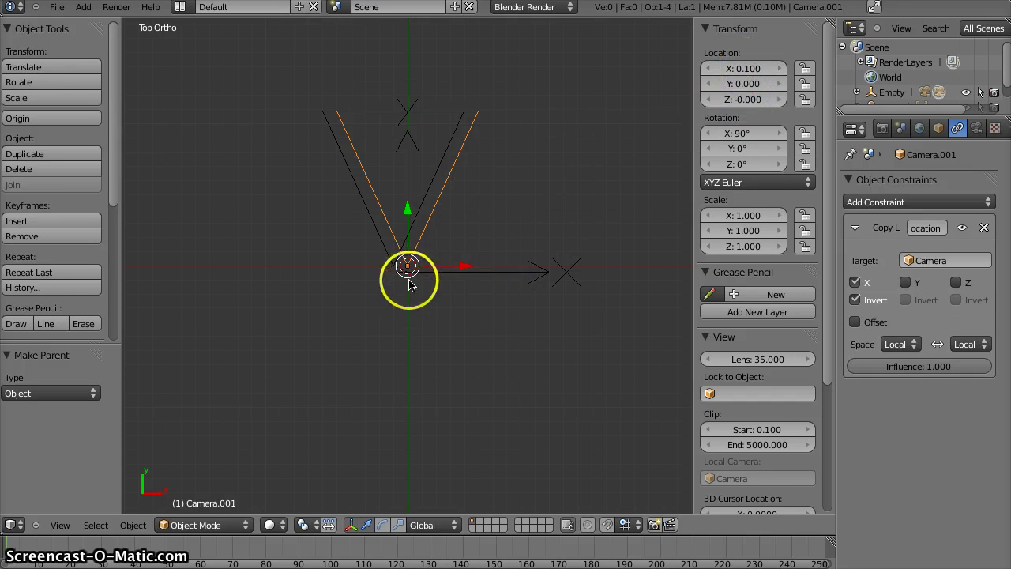
{"action": "scroll", "coordinate": [409, 297], "scroll_direction": "up", "scroll_amount": 2}
{"action": "scroll", "coordinate": [429, 254], "scroll_direction": "up", "scroll_amount": 3}
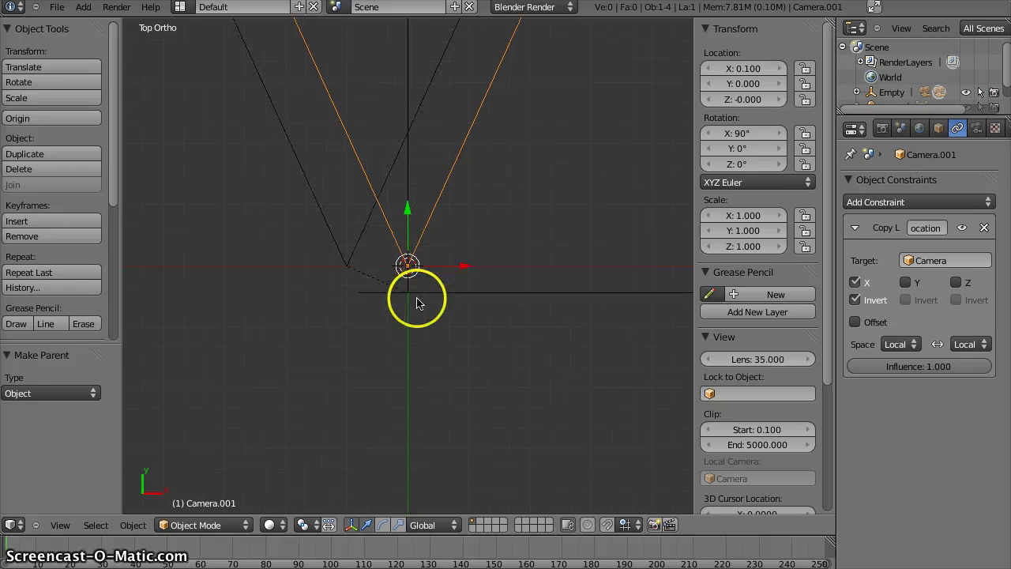
{"action": "scroll", "coordinate": [417, 298], "scroll_direction": "up", "scroll_amount": 3}
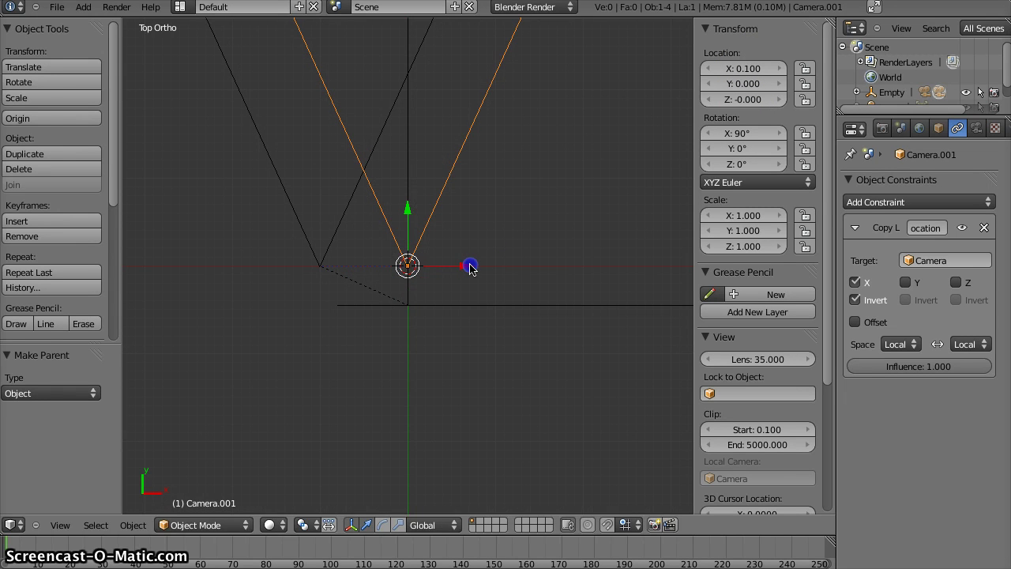
{"action": "left_click_drag", "start_coordinate": [469, 268], "coordinate": [480, 268]}
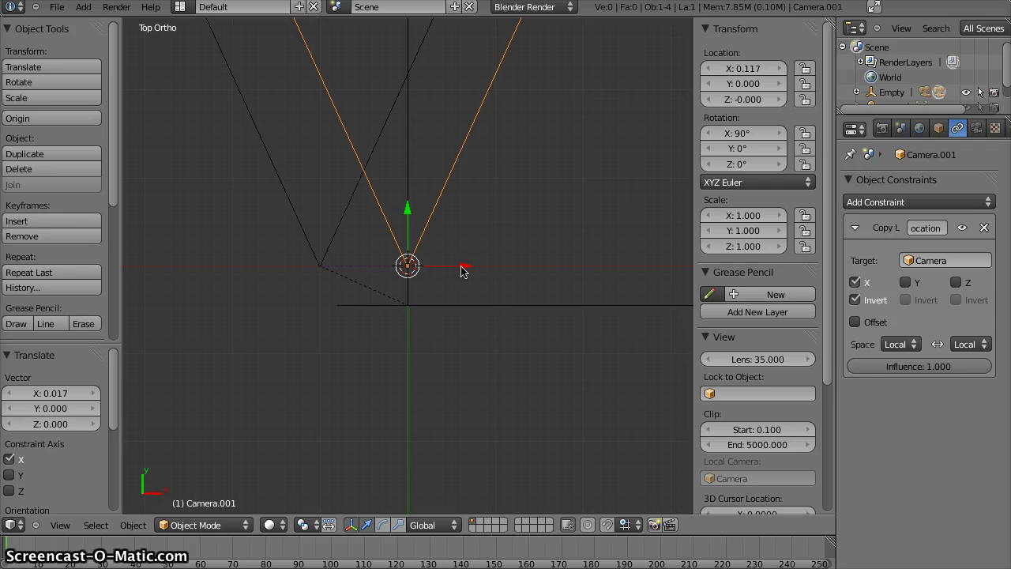
{"action": "right_click", "coordinate": [332, 254]}
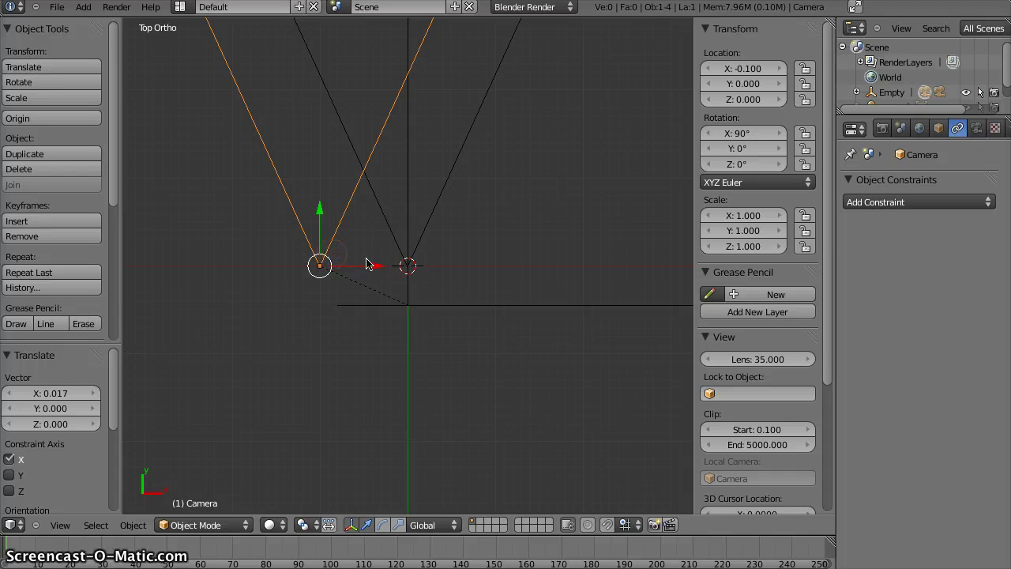
{"action": "left_click_drag", "start_coordinate": [374, 268], "coordinate": [363, 268]}
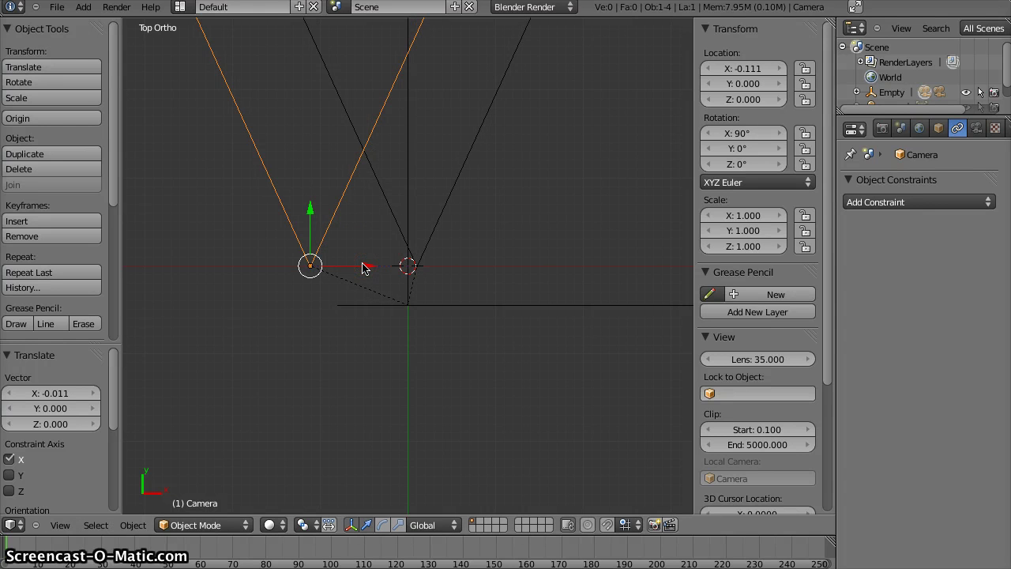
{"action": "key", "text": "ctrl+z"}
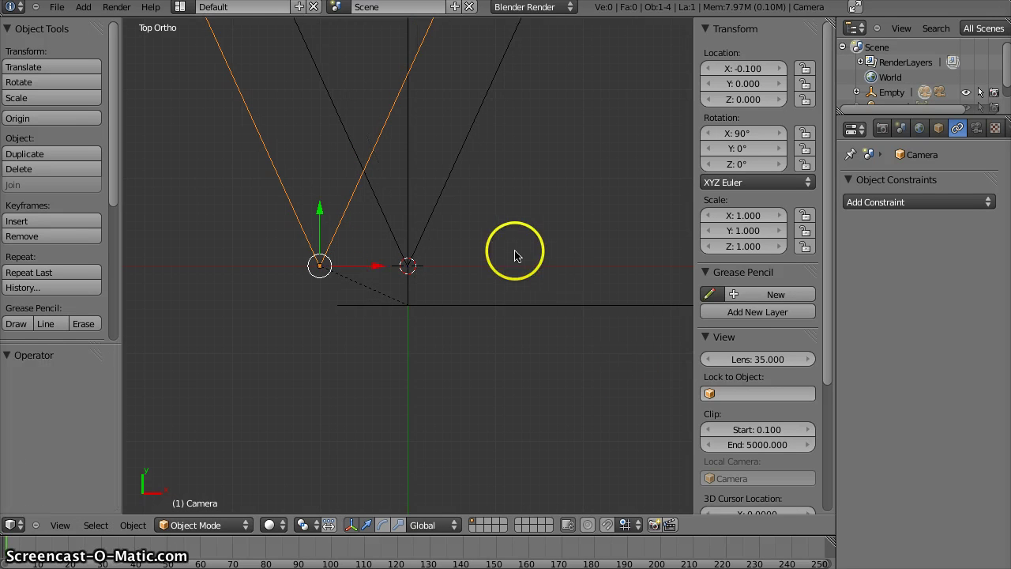
{"action": "key", "text": "ctrl+z"}
{"action": "key", "text": "ctrl+z"}
{"action": "key", "text": "ctrl+z"}
{"action": "right_click", "coordinate": [512, 273]}
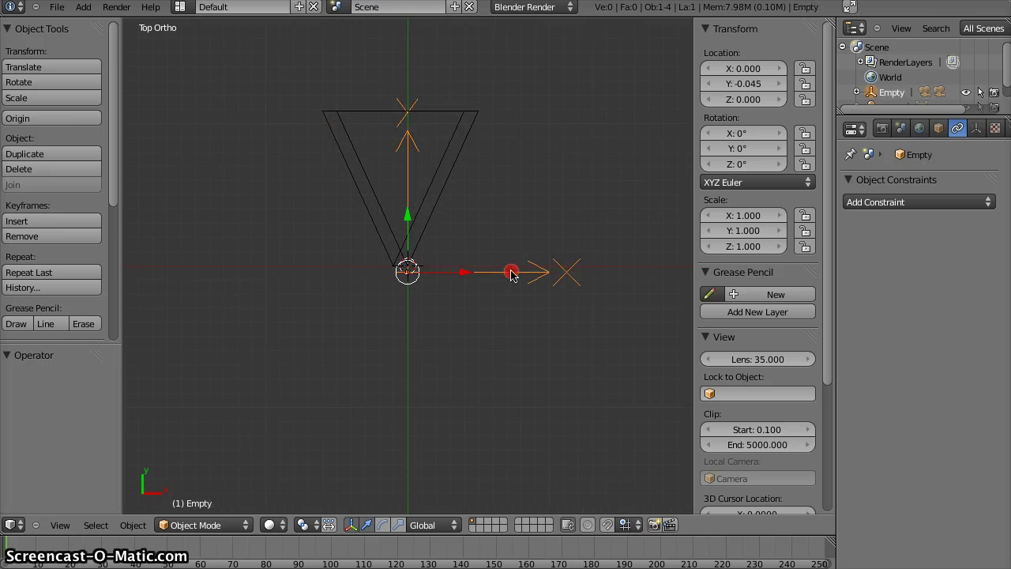
{"action": "right_click_drag", "start_coordinate": [511, 273], "coordinate": [532, 290]}
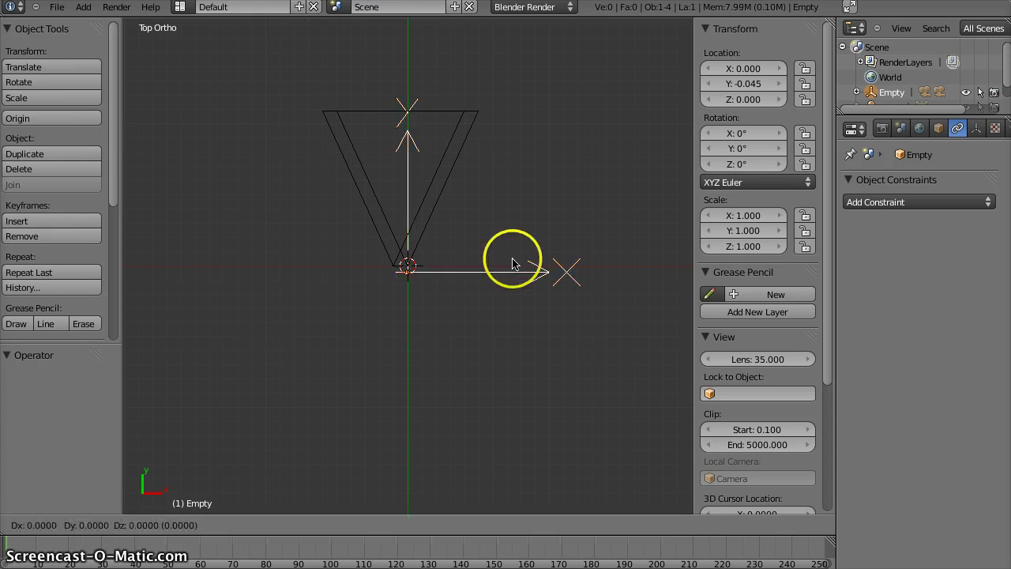
{"action": "key", "text": "ctrl+z"}
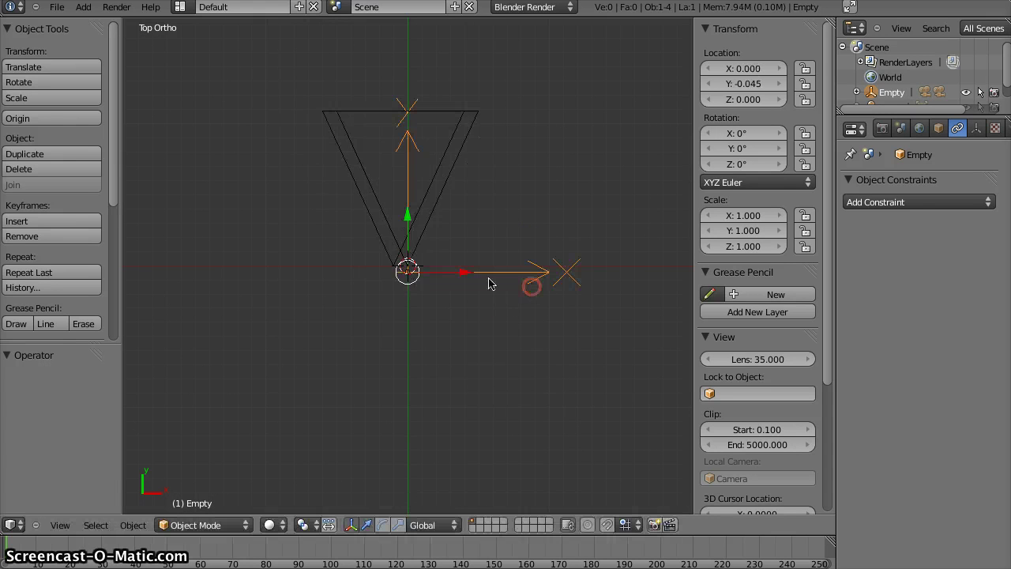
{"action": "right_click", "coordinate": [396, 263]}
{"action": "right_click_drag", "start_coordinate": [396, 263], "coordinate": [465, 251]}
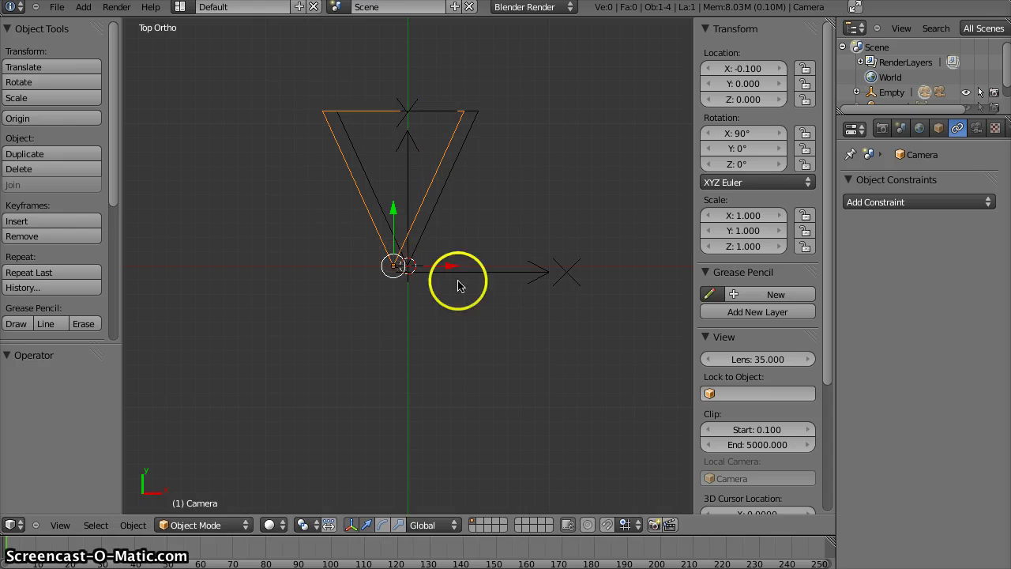
{"action": "right_click", "coordinate": [442, 255]}
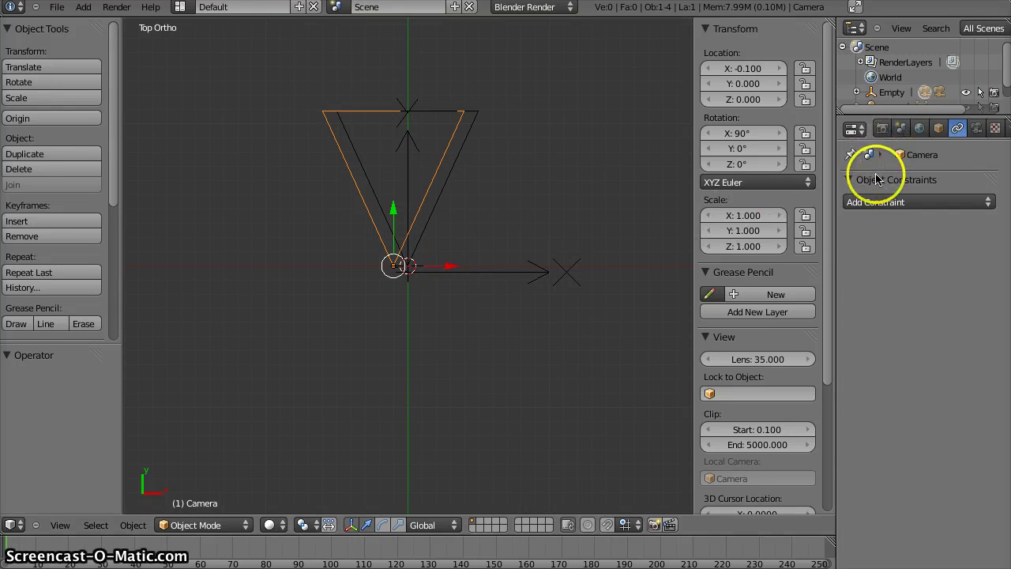
Give Camera a Limit Location constraint with Min/Max Y and Z, in Local (Without Parent) space.
{"action": "left_click", "coordinate": [871, 204]}
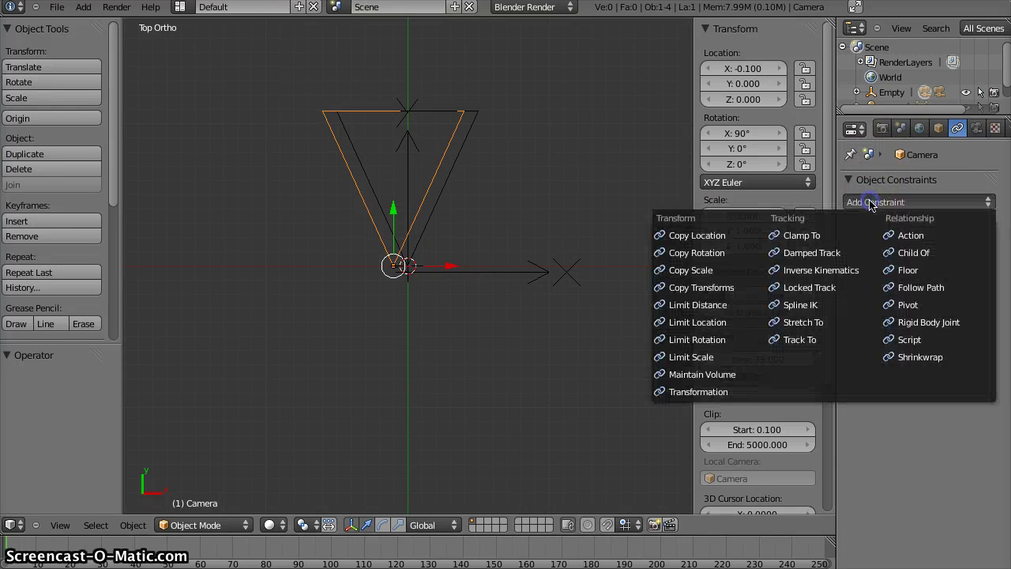
{"action": "left_click", "coordinate": [681, 323]}
{"action": "left_click", "coordinate": [906, 260]}
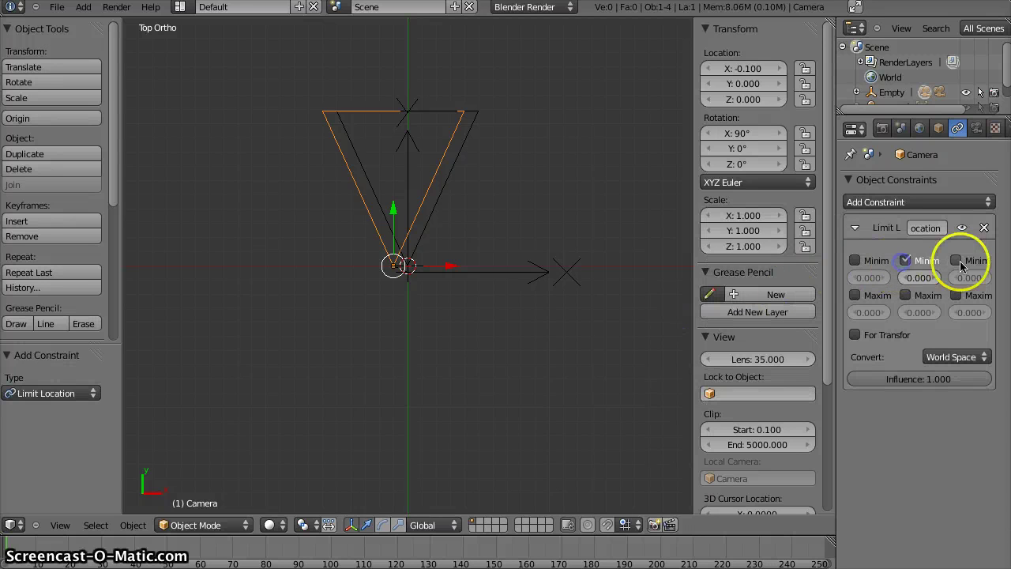
{"action": "left_click", "coordinate": [957, 261]}
{"action": "left_click", "coordinate": [957, 296]}
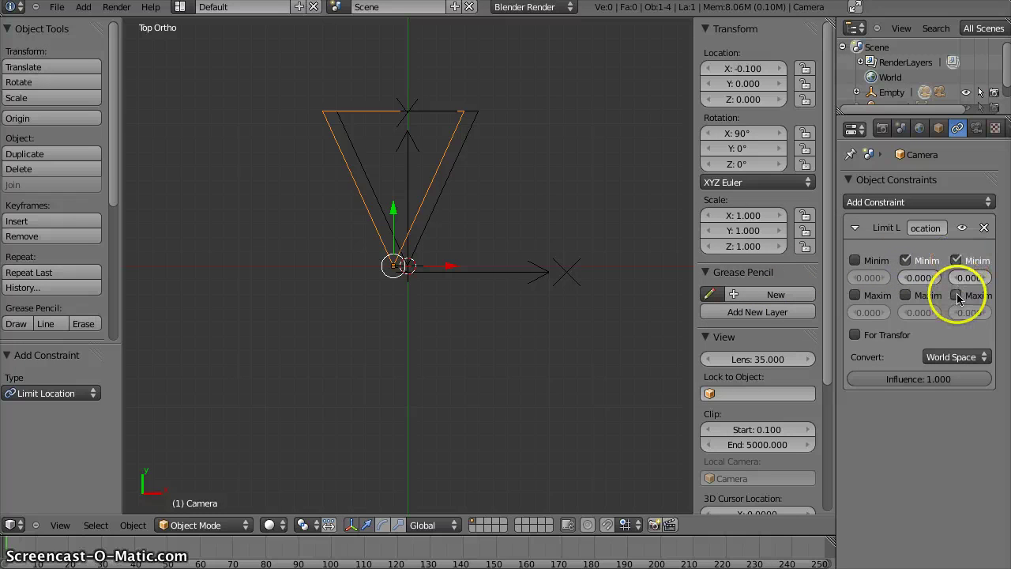
{"action": "left_click", "coordinate": [905, 298]}
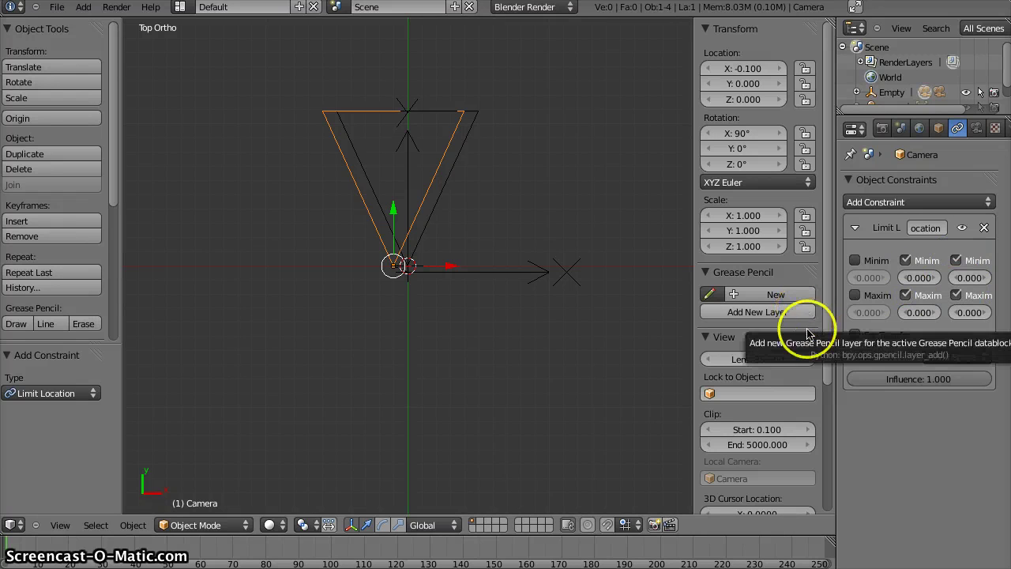
{"action": "left_click", "coordinate": [916, 356]}
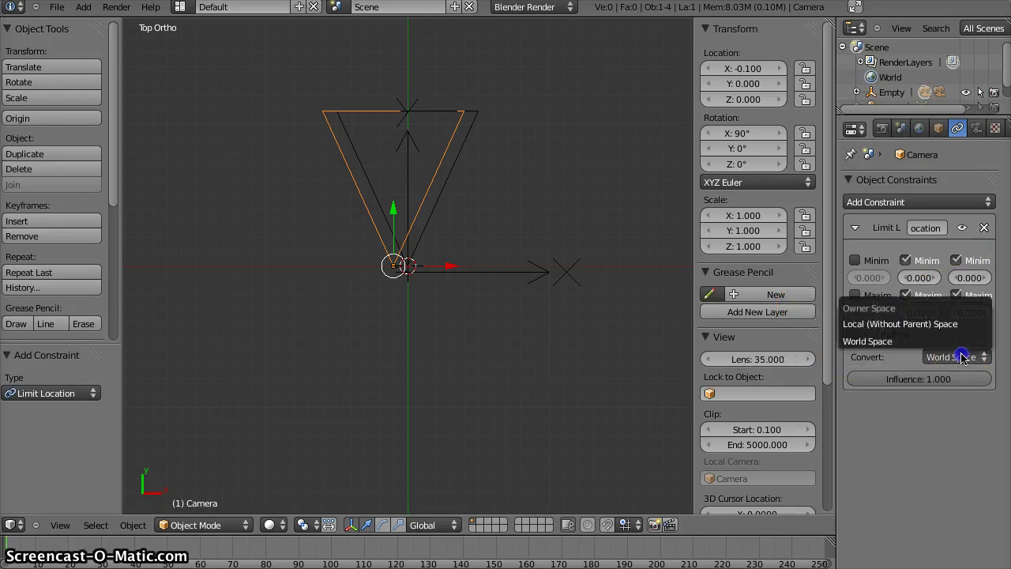
{"action": "left_click", "coordinate": [930, 329]}
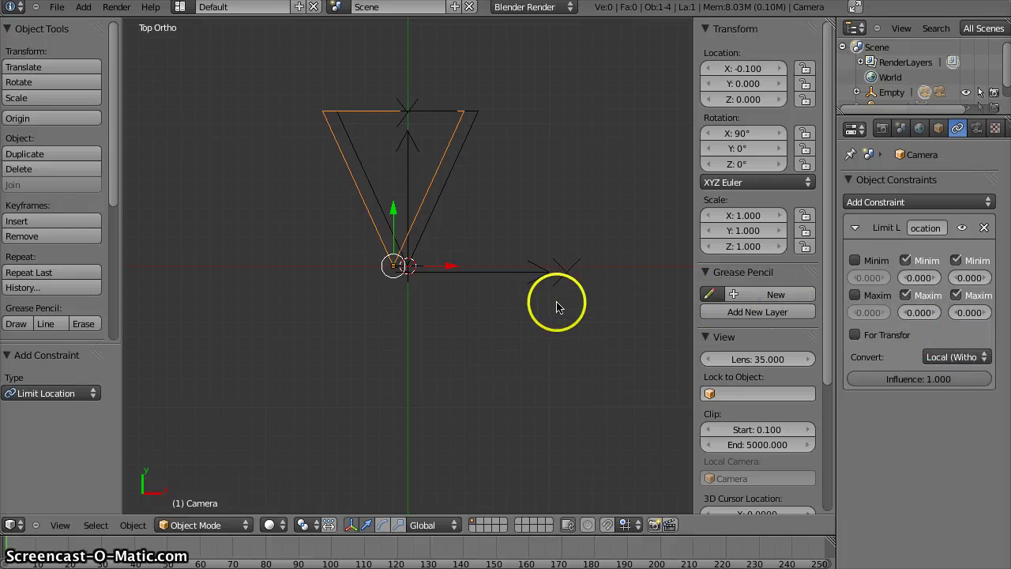
Test-move the Camera against its limits and try rotating the whole rig, then cancel.
{"action": "key", "text": "g"}
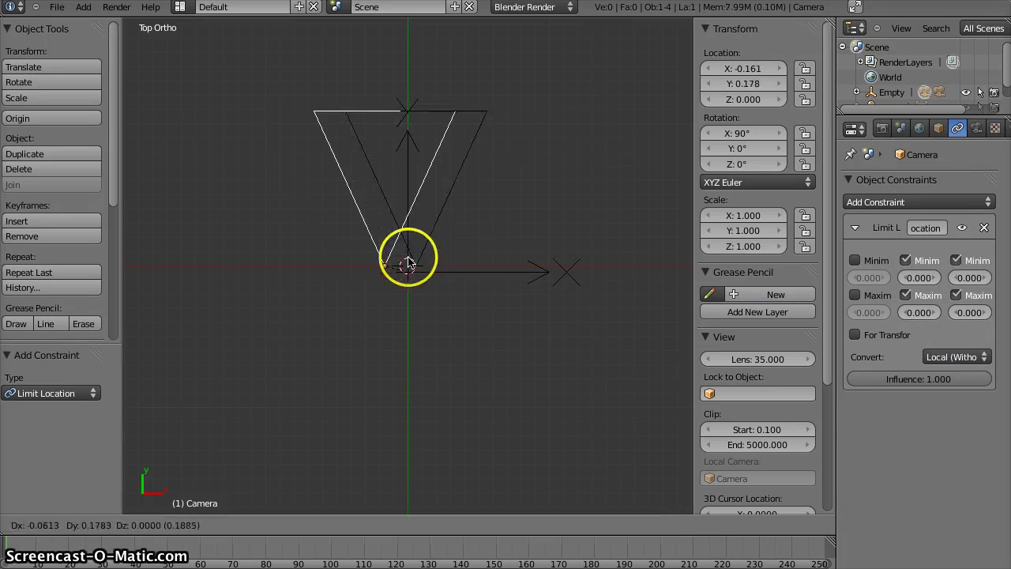
{"action": "left_click", "coordinate": [423, 267]}
{"action": "right_click", "coordinate": [452, 272]}
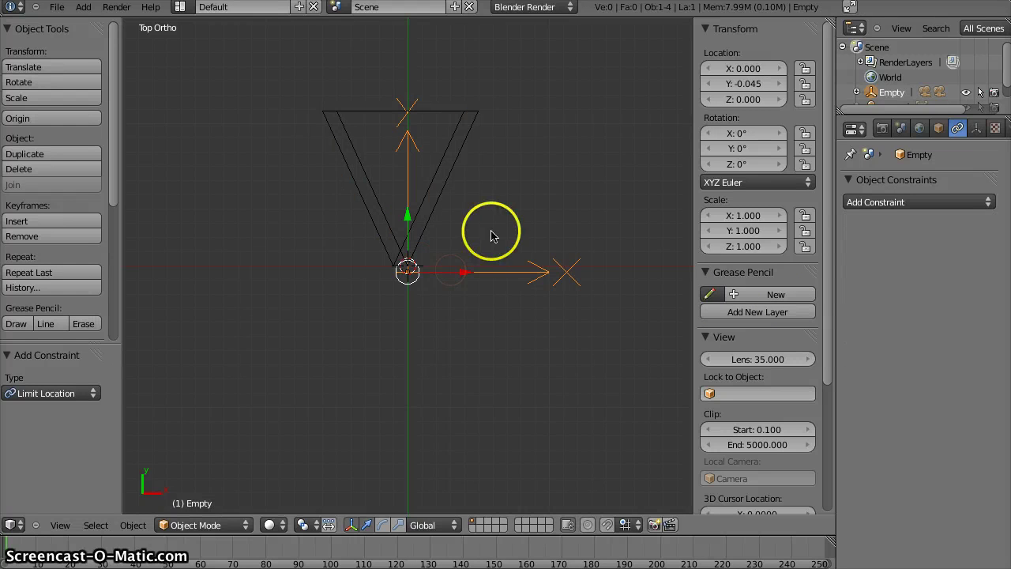
{"action": "key", "text": "r"}
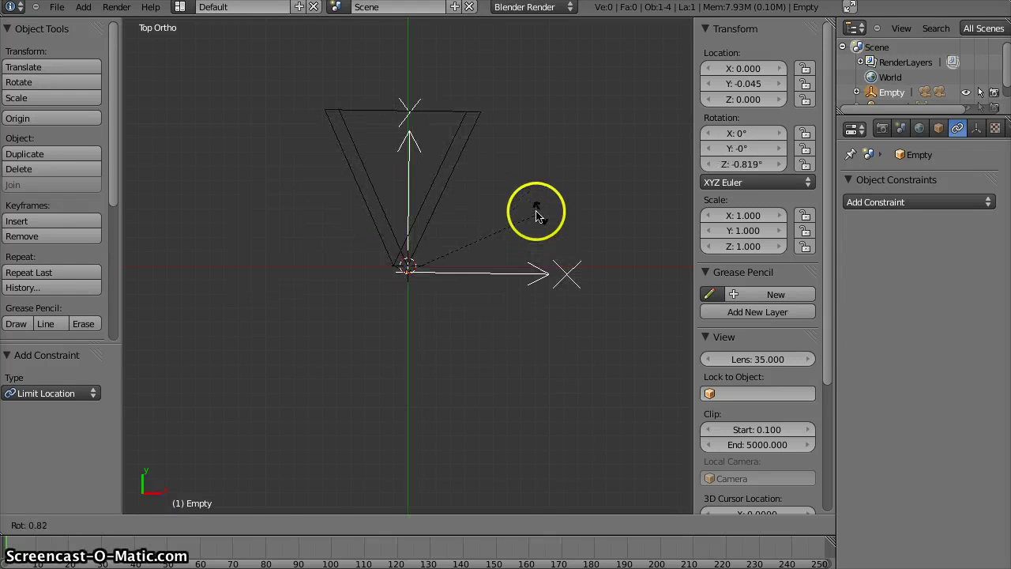
{"action": "right_click", "coordinate": [536, 215]}
{"action": "key", "text": "ctrl+z"}
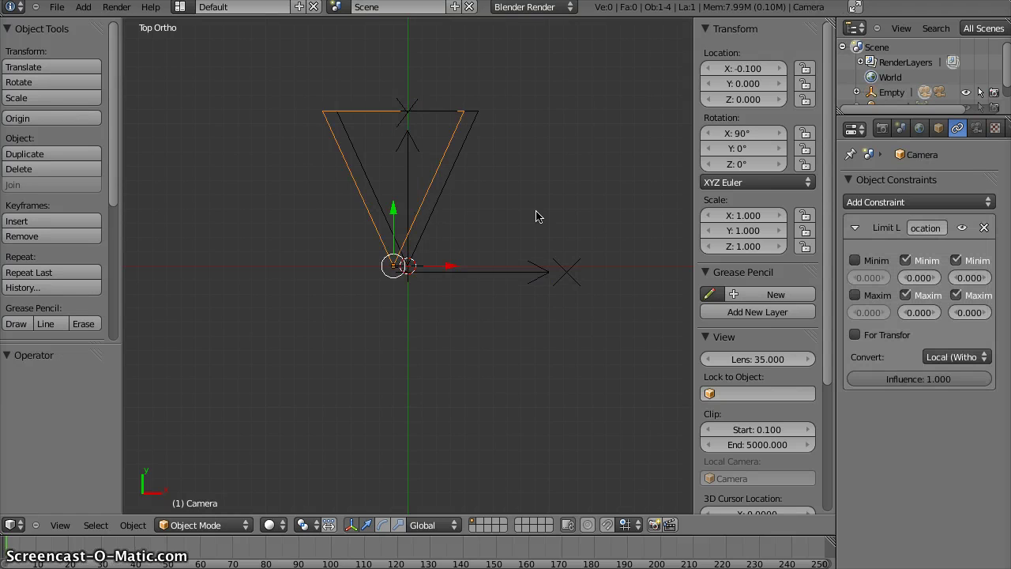
Orbit to a perspective view and test-rotate the camera with the rotate manipulator, then cancel.
{"action": "middle_click_drag", "start_coordinate": [534, 226], "coordinate": [269, 545]}
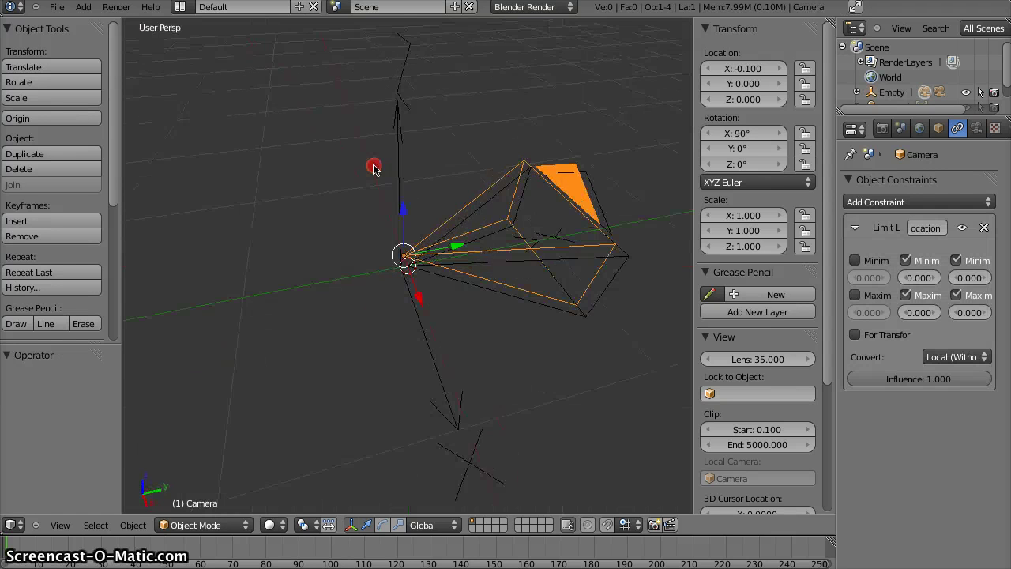
{"action": "left_click", "coordinate": [366, 525]}
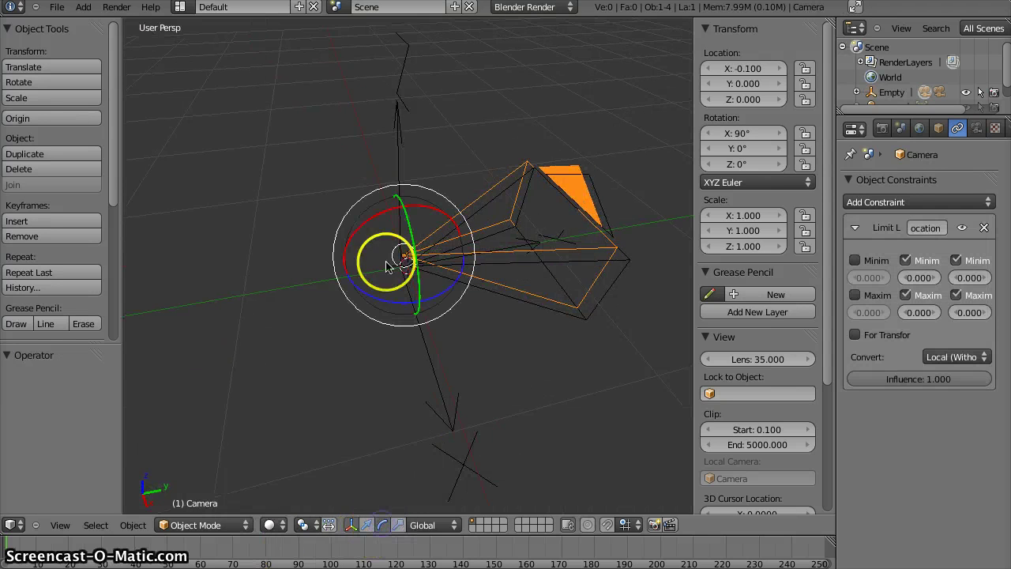
{"action": "left_click_drag", "start_coordinate": [387, 218], "coordinate": [401, 218]}
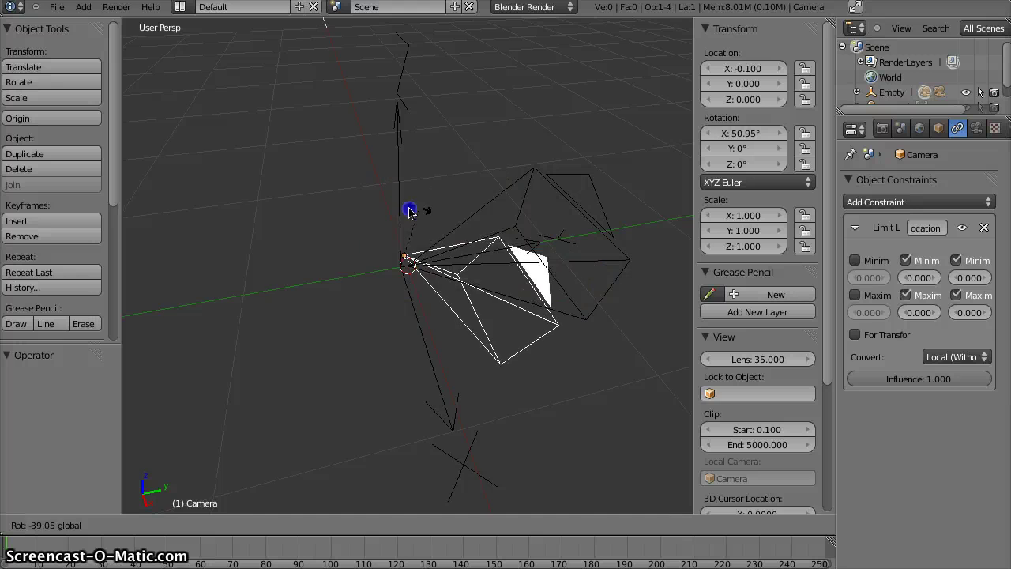
{"action": "right_click", "coordinate": [395, 219]}
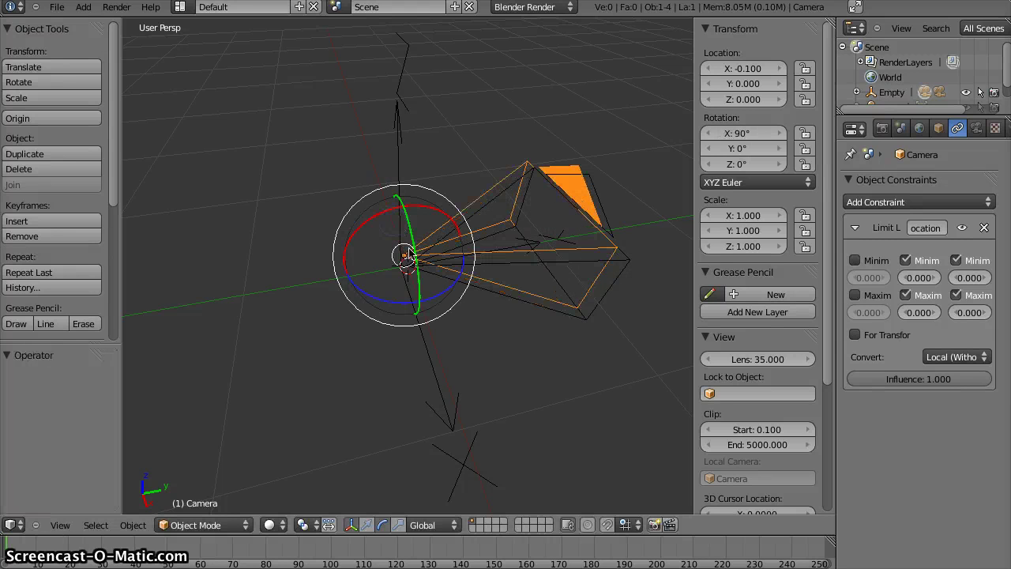
Test-rotate the Empty on X and Y, undo the rotations, and reselect the camera.
{"action": "right_click", "coordinate": [439, 382]}
{"action": "mouse_move", "coordinate": [372, 226]}
{"action": "left_mouse_down"}
{"action": "mouse_move", "coordinate": [355, 244]}
{"action": "mouse_move", "coordinate": [384, 242]}
{"action": "left_mouse_up"}
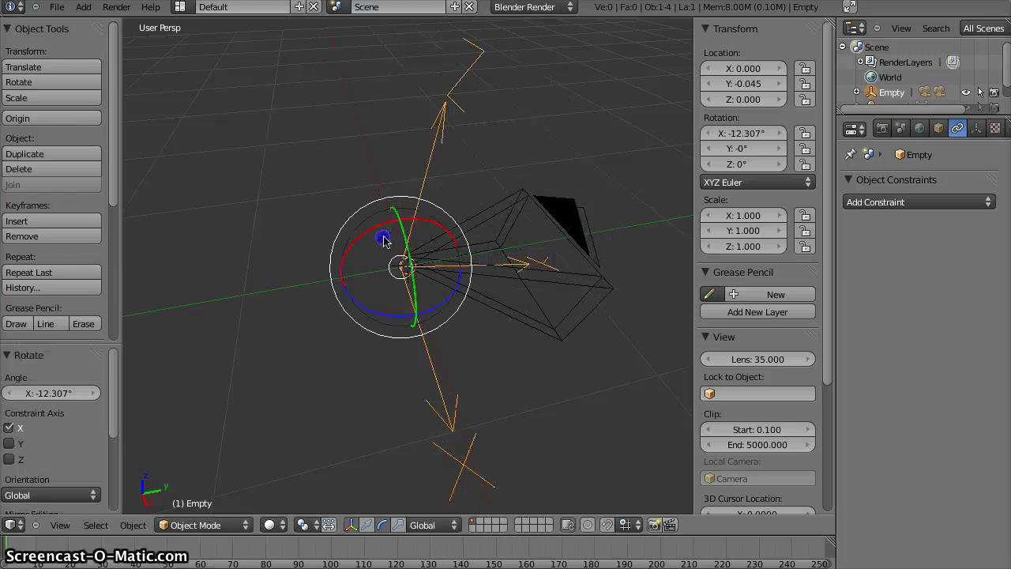
{"action": "left_click", "coordinate": [378, 281]}
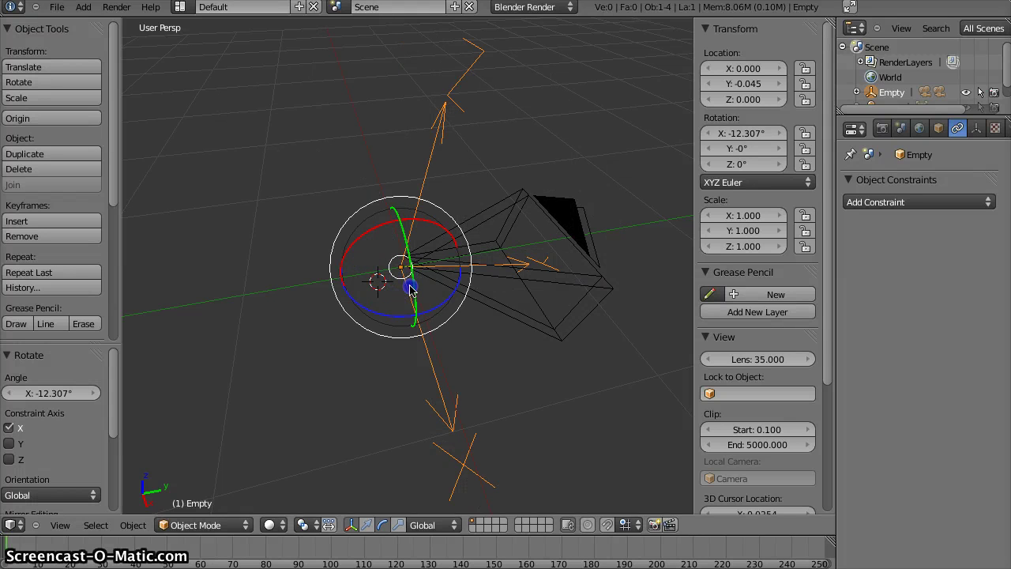
{"action": "mouse_move", "coordinate": [411, 290]}
{"action": "left_mouse_down"}
{"action": "mouse_move", "coordinate": [384, 304]}
{"action": "mouse_move", "coordinate": [383, 320]}
{"action": "left_mouse_up"}
{"action": "key", "text": "ctrl+z"}
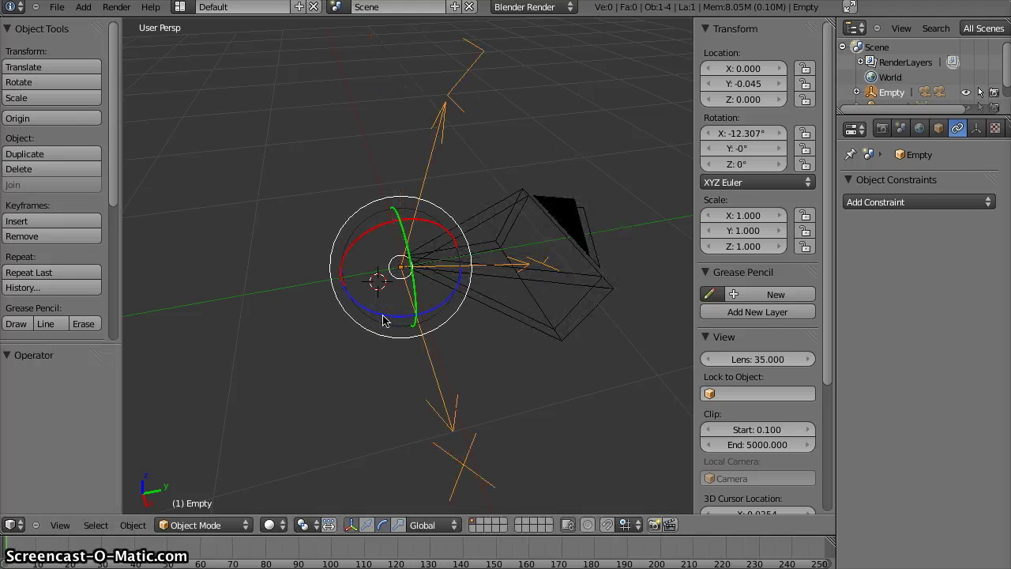
{"action": "key", "text": "ctrl+z"}
{"action": "right_click", "coordinate": [383, 319]}
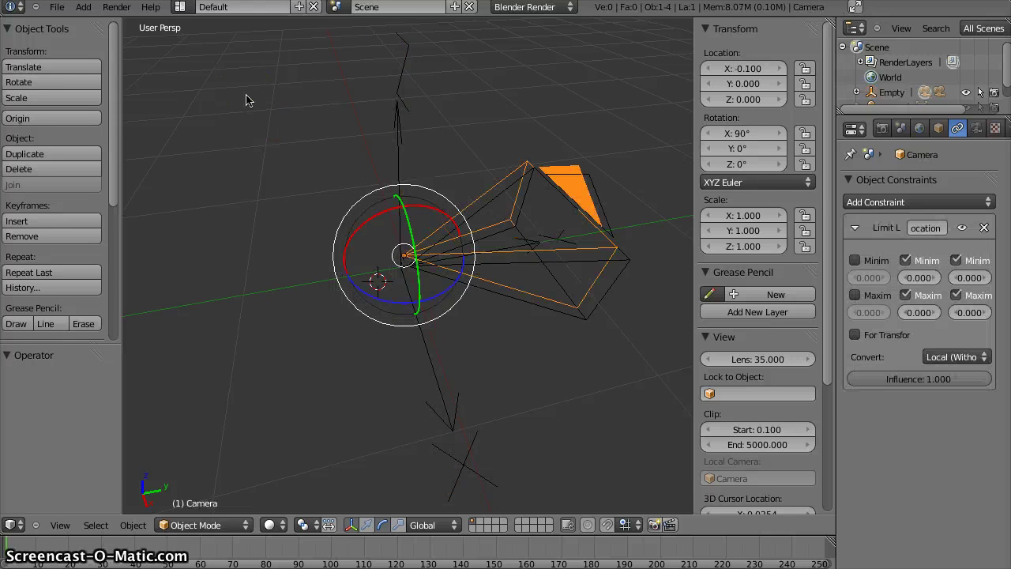
Switch to Top Ortho view and zoom in closely on the camera rig.
{"action": "key", "text": "KP_7"}
{"action": "left_click", "coordinate": [469, 181]}
{"action": "key", "text": "KP_5"}
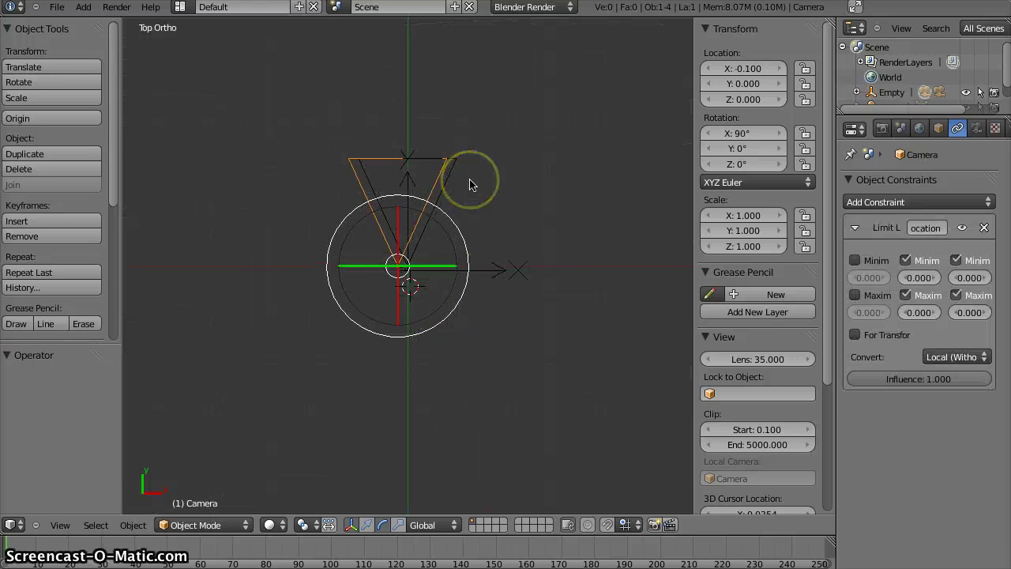
{"action": "left_click", "coordinate": [340, 185]}
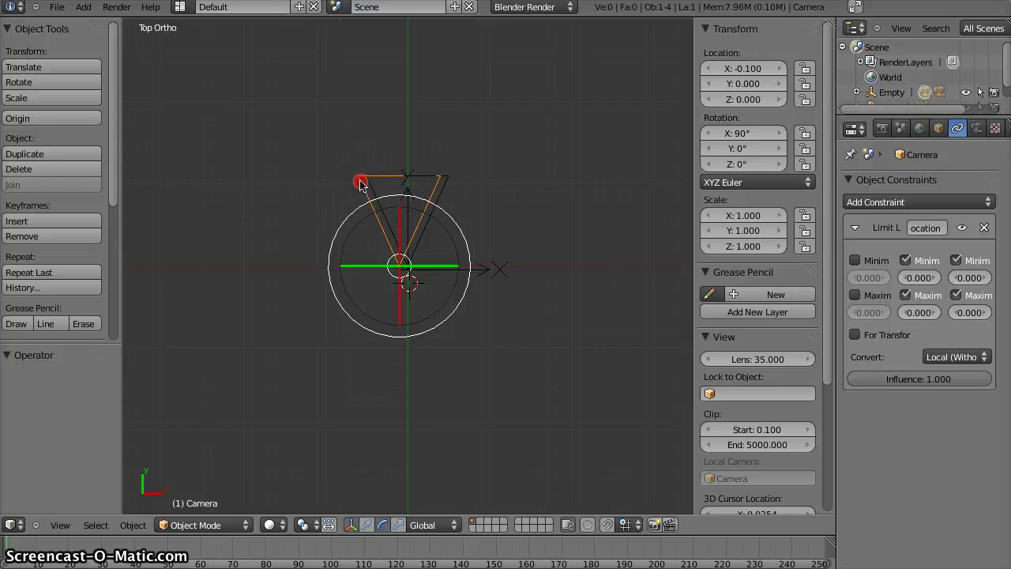
{"action": "left_click", "coordinate": [408, 118]}
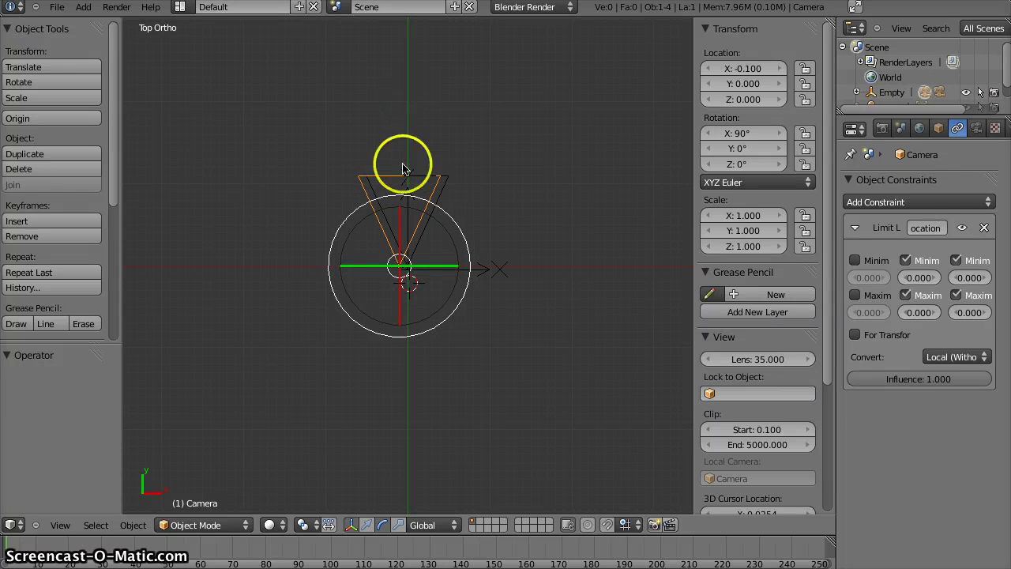
{"action": "scroll", "coordinate": [408, 283], "scroll_direction": "up", "scroll_amount": 5}
{"action": "scroll", "coordinate": [399, 285], "scroll_direction": "up", "scroll_amount": 3}
{"action": "scroll", "coordinate": [397, 286], "scroll_direction": "up", "scroll_amount": 2}
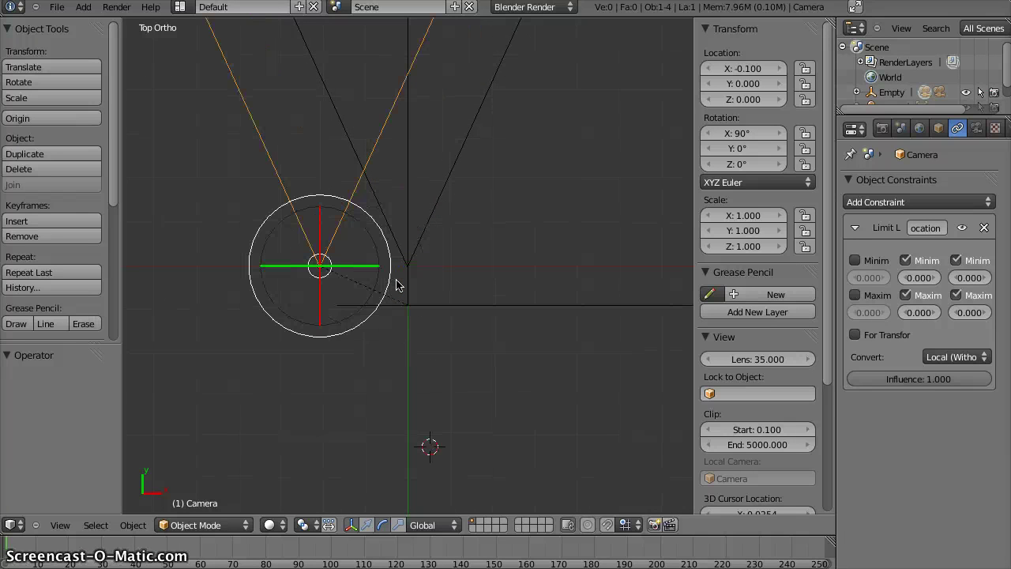
{"action": "scroll", "coordinate": [398, 285], "scroll_direction": "up", "scroll_amount": 2}
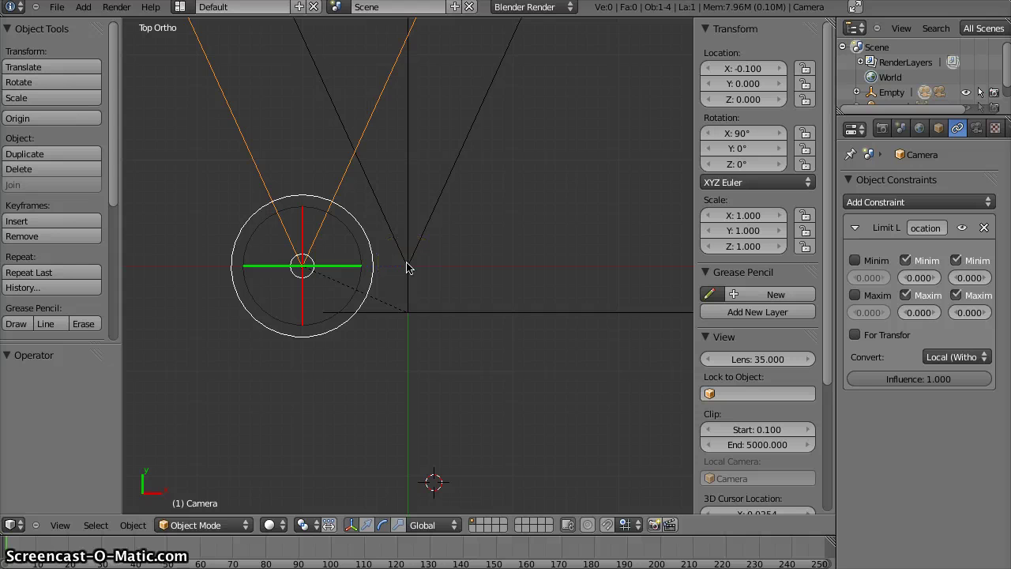
{"action": "scroll", "coordinate": [740, 365], "scroll_direction": "down", "scroll_amount": 5}
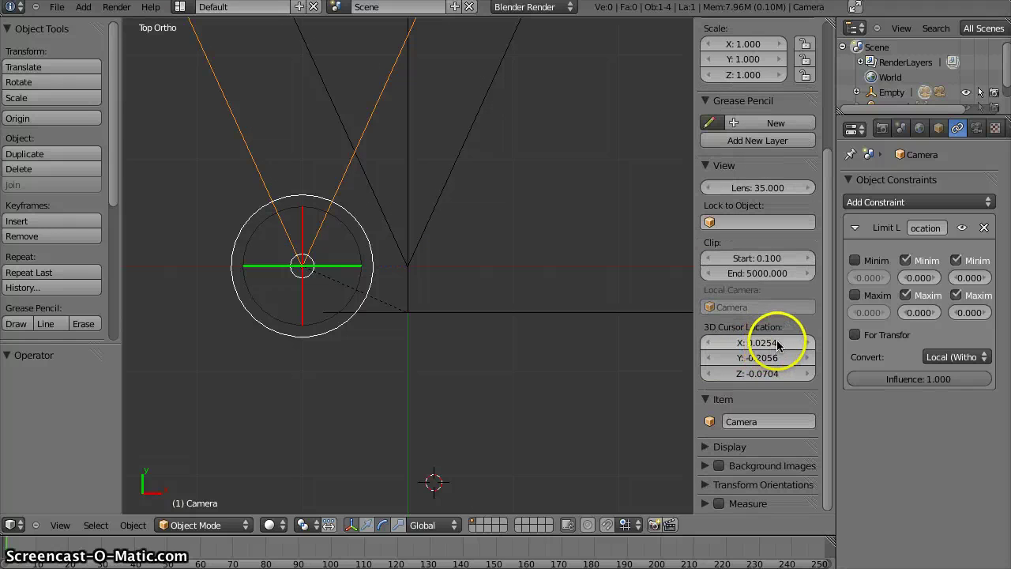
{"action": "scroll", "coordinate": [775, 347], "scroll_direction": "up", "scroll_amount": 4}
{"action": "scroll", "coordinate": [778, 345], "scroll_direction": "up", "scroll_amount": 1}
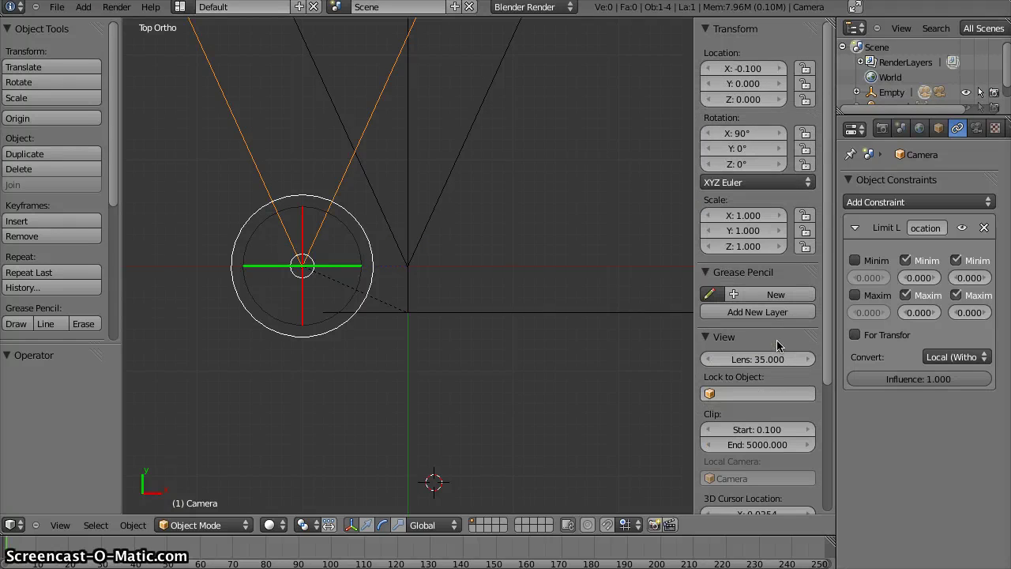
{"action": "scroll", "coordinate": [779, 345], "scroll_direction": "down", "scroll_amount": 5}
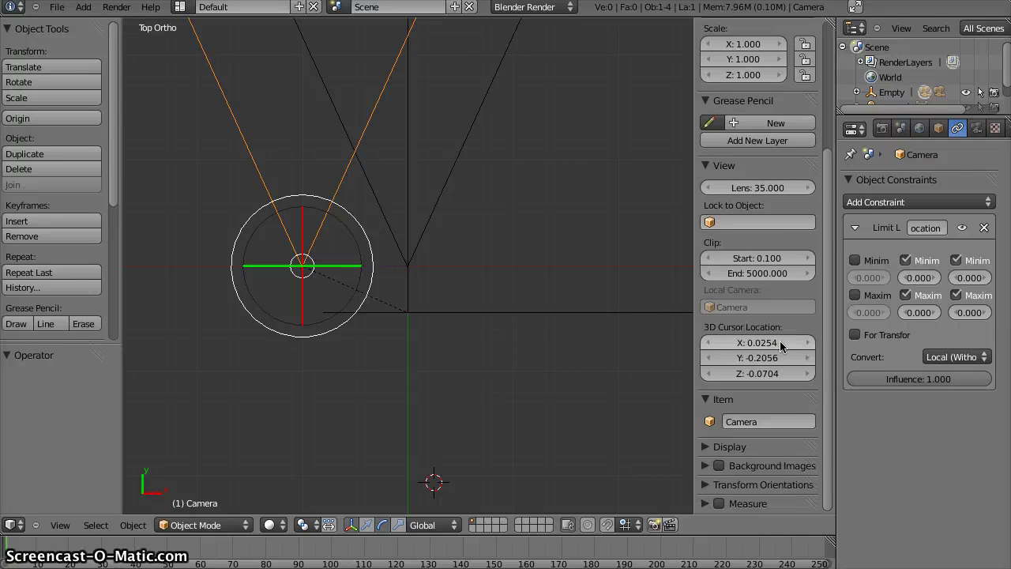
Set the 3D cursor's X and Y location to 0 and edit its Z value.
{"action": "left_click_drag", "start_coordinate": [781, 345], "coordinate": [766, 346]}
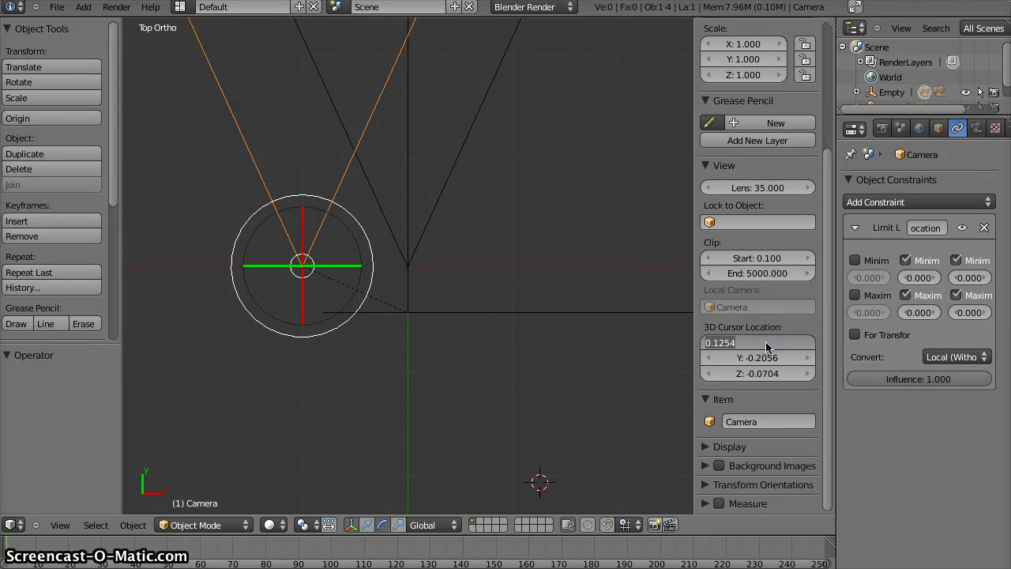
{"action": "type", "text": "0"}
{"action": "key", "text": "Return"}
{"action": "left_click", "coordinate": [764, 358]}
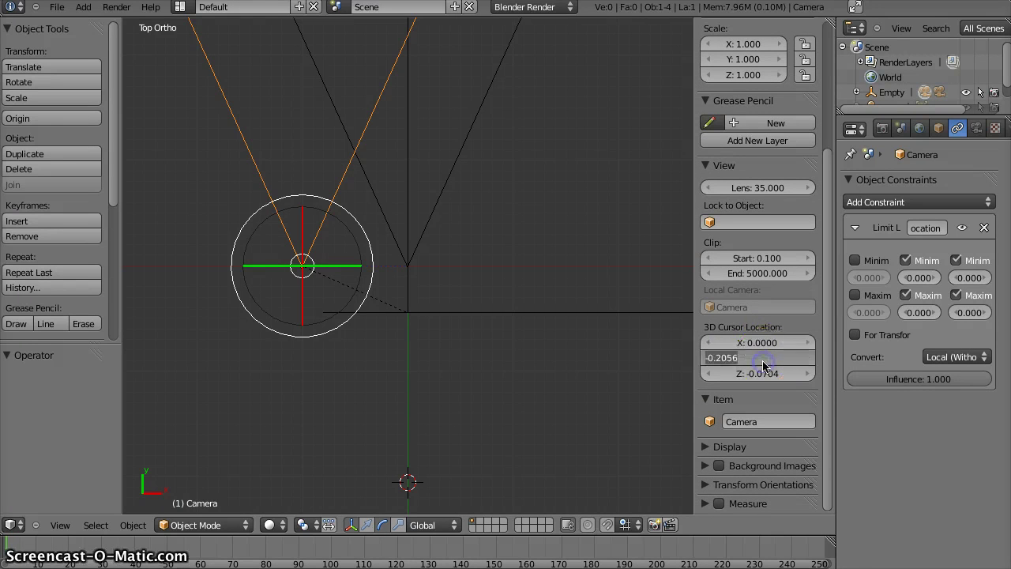
{"action": "type", "text": "Y: 0.0000"}
{"action": "key", "text": "Return"}
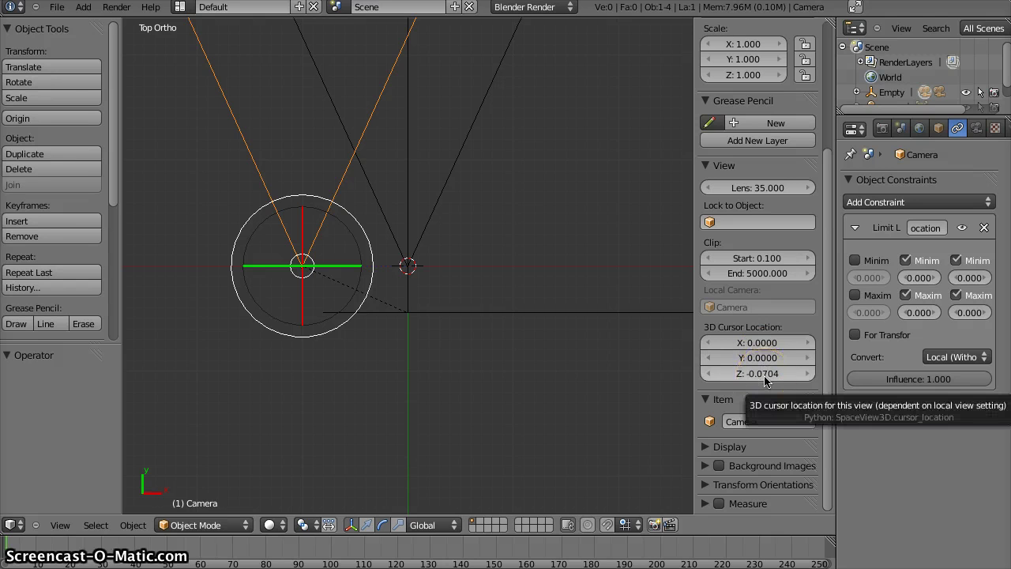
{"action": "left_click", "coordinate": [764, 376]}
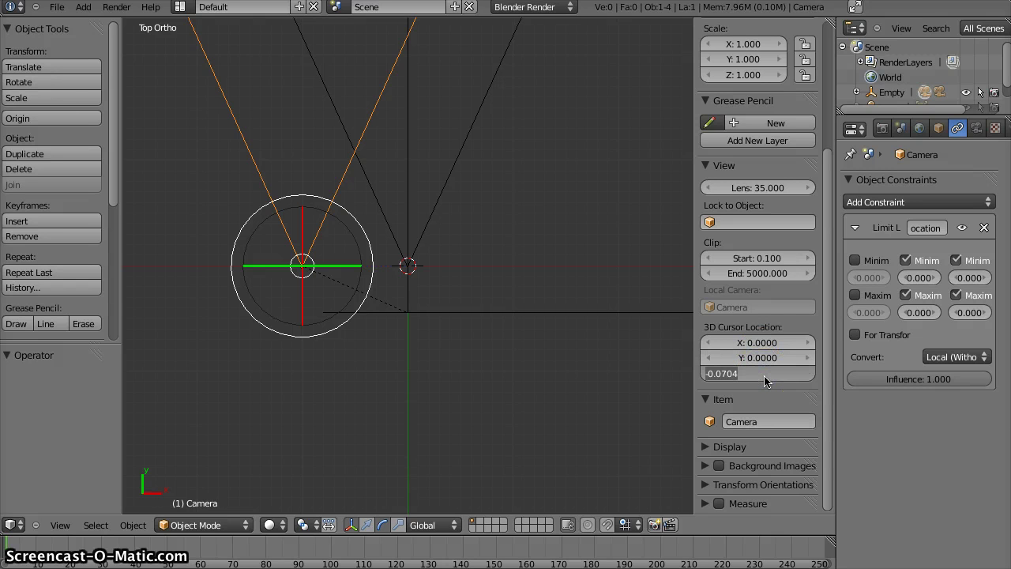
{"action": "type", "text": "0."}
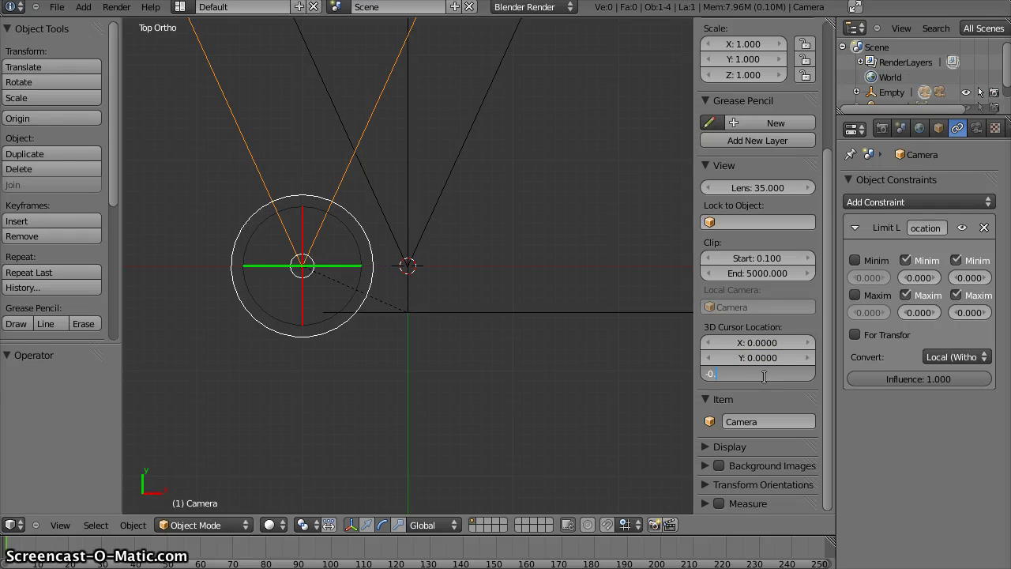
{"action": "mouse_move", "coordinate": [764, 376]}
{"action": "left_mouse_down"}
{"action": "mouse_move", "coordinate": [707, 379]}
{"action": "mouse_move", "coordinate": [751, 366]}
{"action": "left_mouse_up"}
{"action": "key", "text": "Return"}
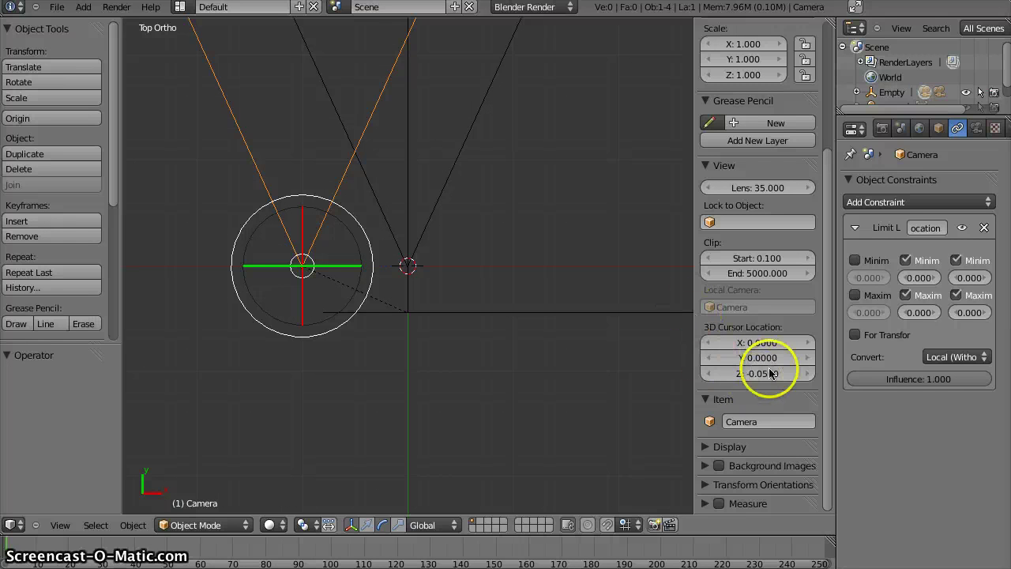
Correct the 3D cursor's Z to 0 and set its X to -0.05.
{"action": "left_click", "coordinate": [765, 377]}
{"action": "type", "text": "0"}
{"action": "key", "text": "Return"}
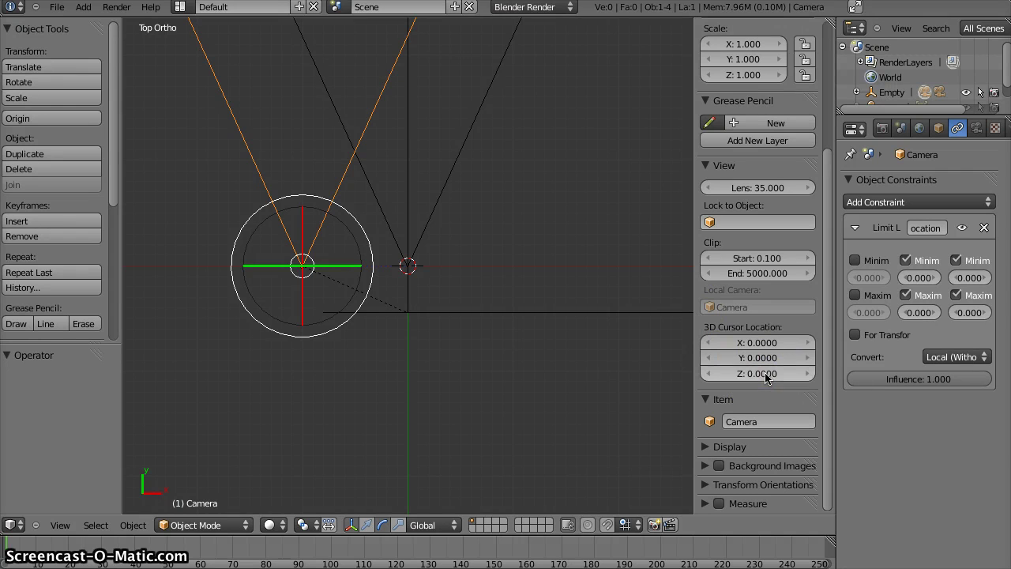
{"action": "left_click", "coordinate": [764, 342]}
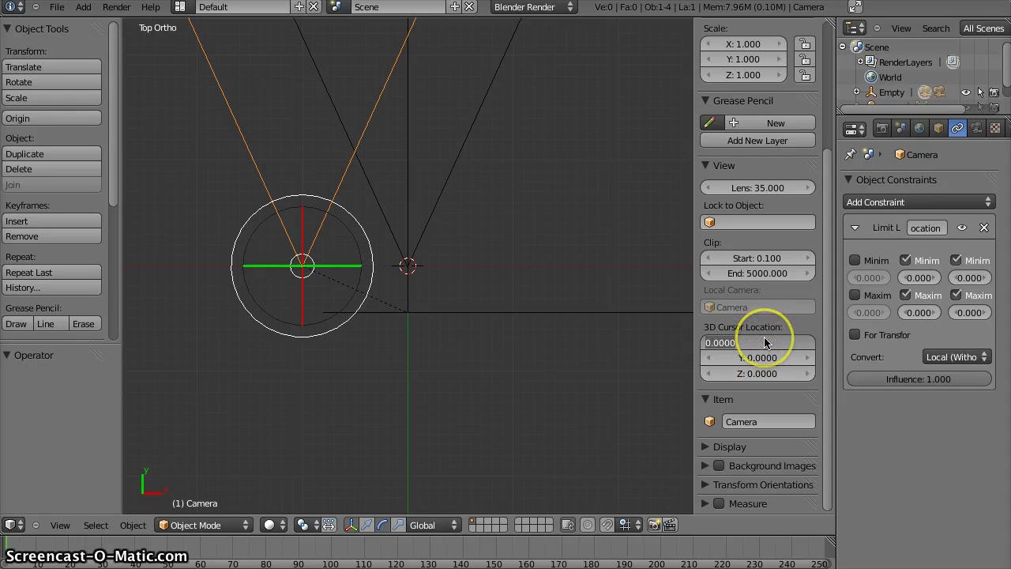
{"action": "type", "text": "-0"}
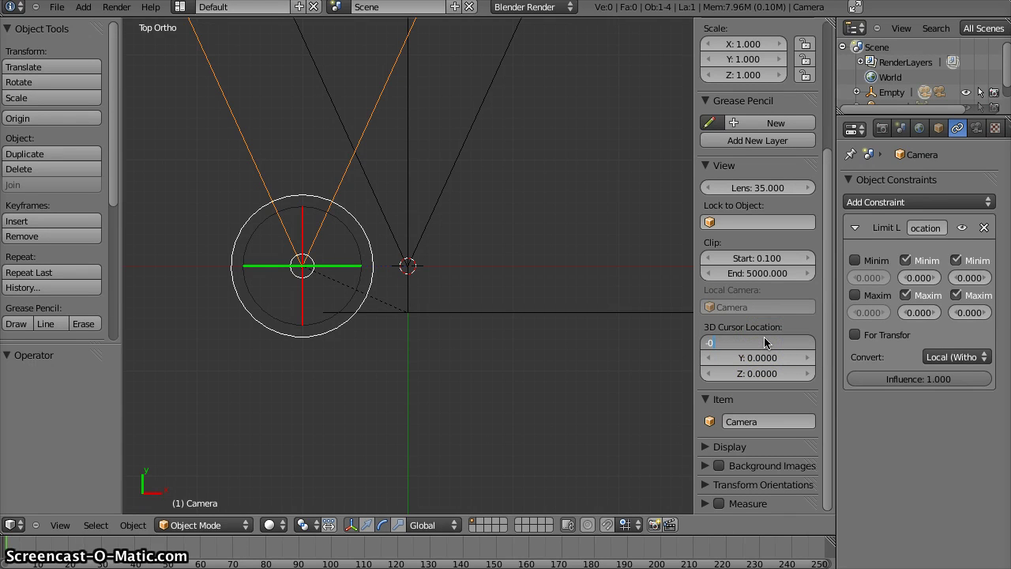
{"action": "type", "text": ".0500"}
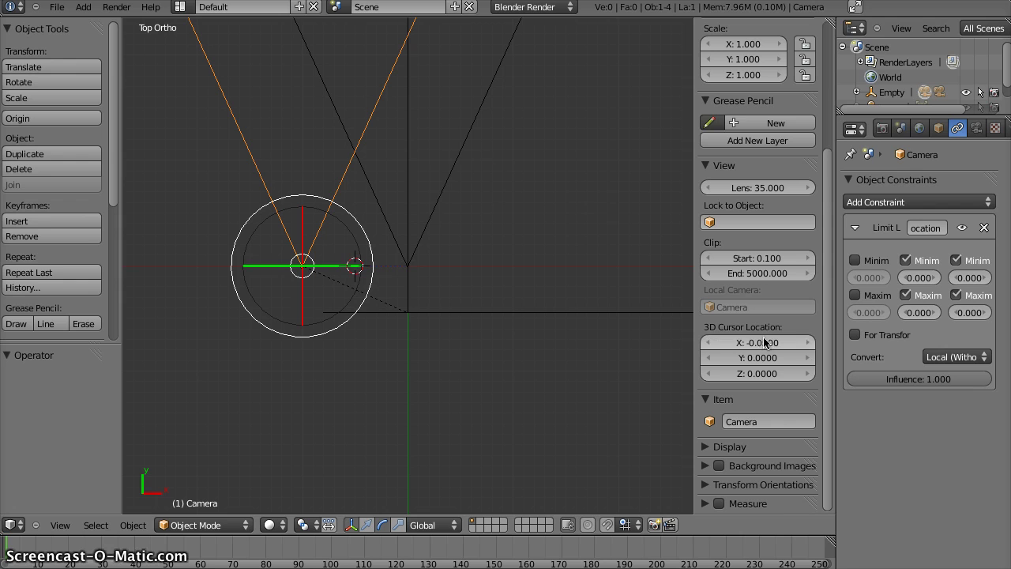
{"action": "left_click", "coordinate": [468, 182]}
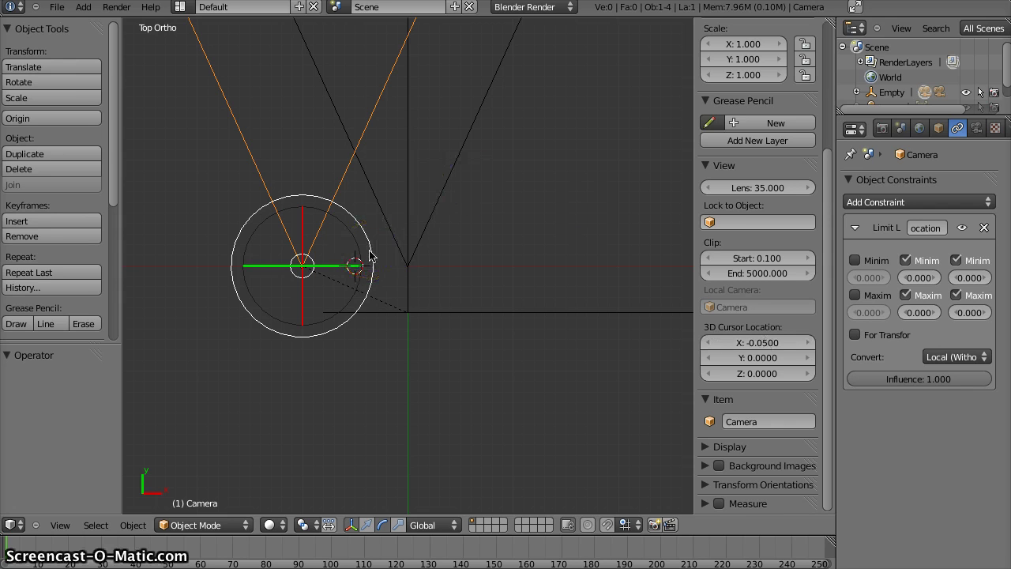
Add Empty.001 at the 3D cursor and move it forward along Y to about 3.489.
{"action": "key", "text": "shift+a"}
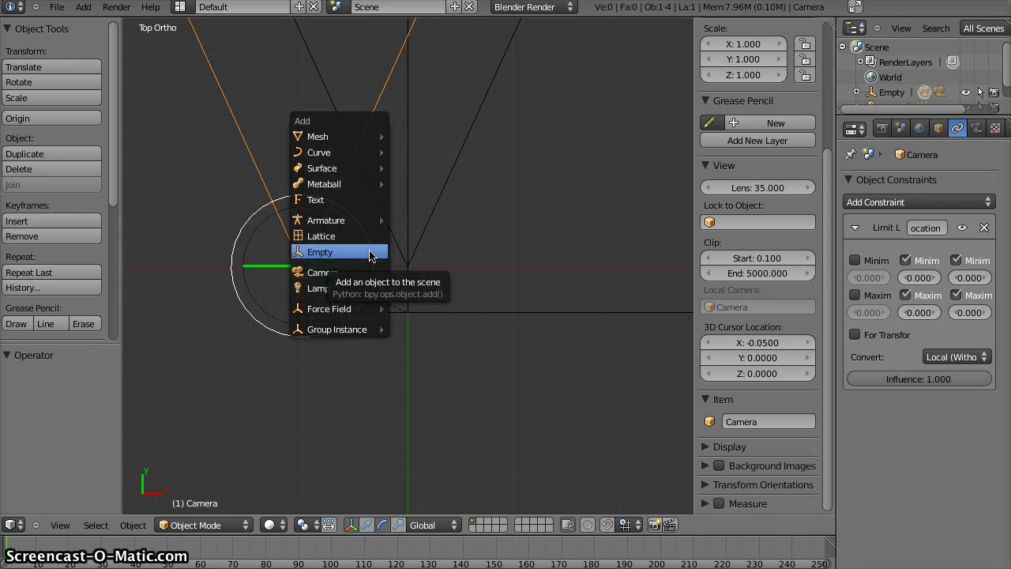
{"action": "left_click", "coordinate": [370, 255]}
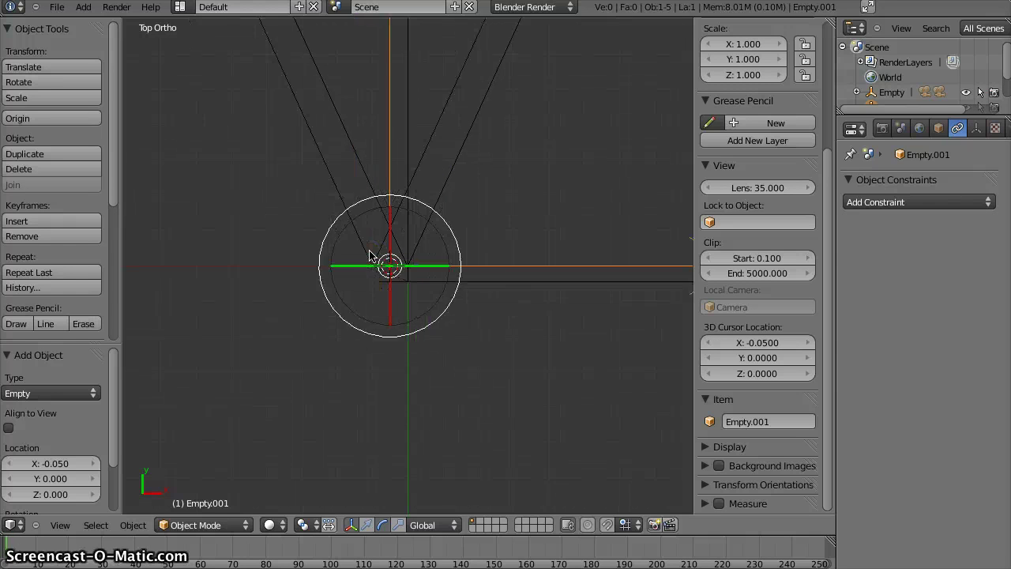
{"action": "left_click", "coordinate": [367, 525]}
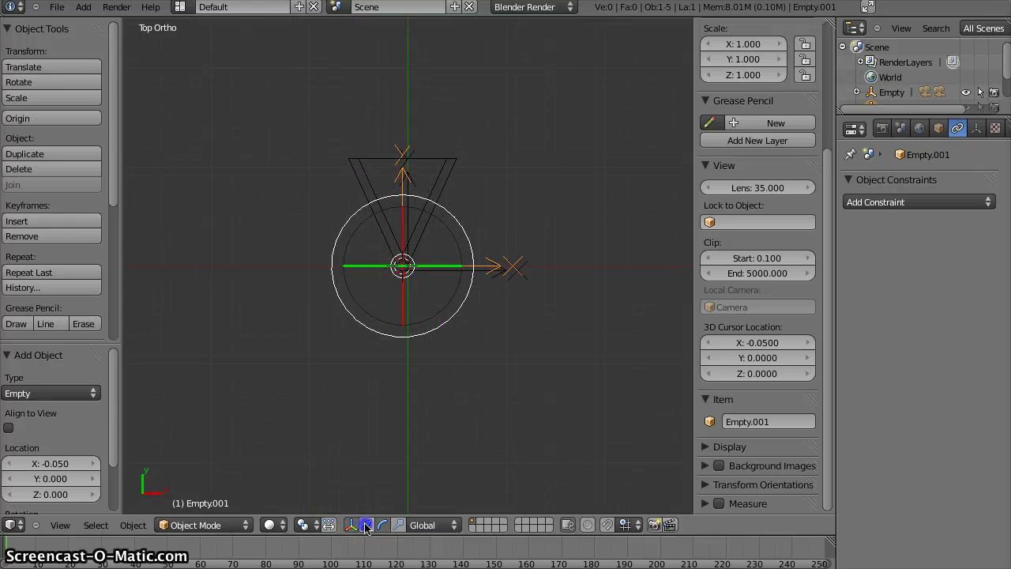
{"action": "scroll", "coordinate": [429, 135], "scroll_direction": "down", "scroll_amount": 2}
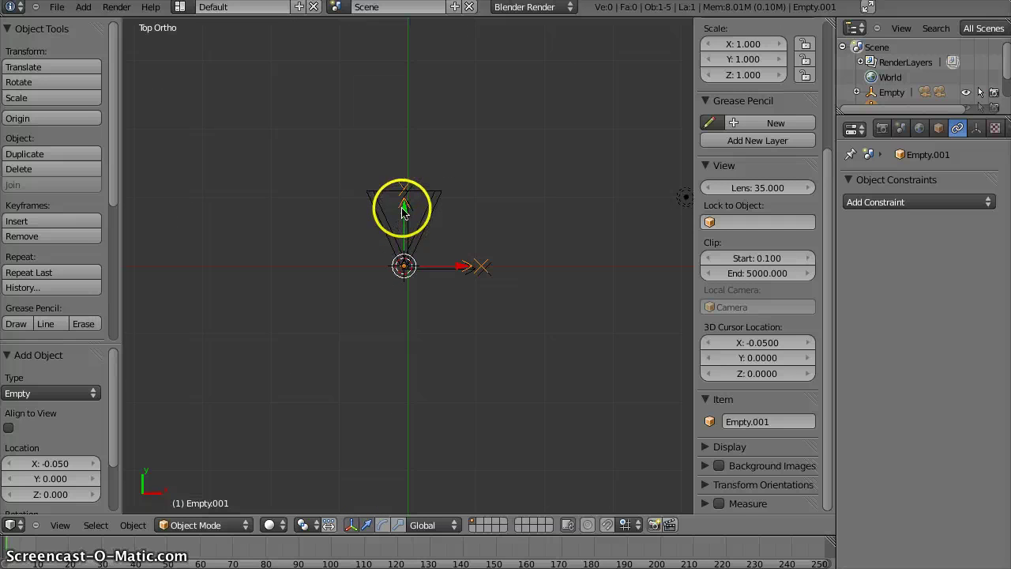
{"action": "left_click_drag", "start_coordinate": [402, 209], "coordinate": [418, 467]}
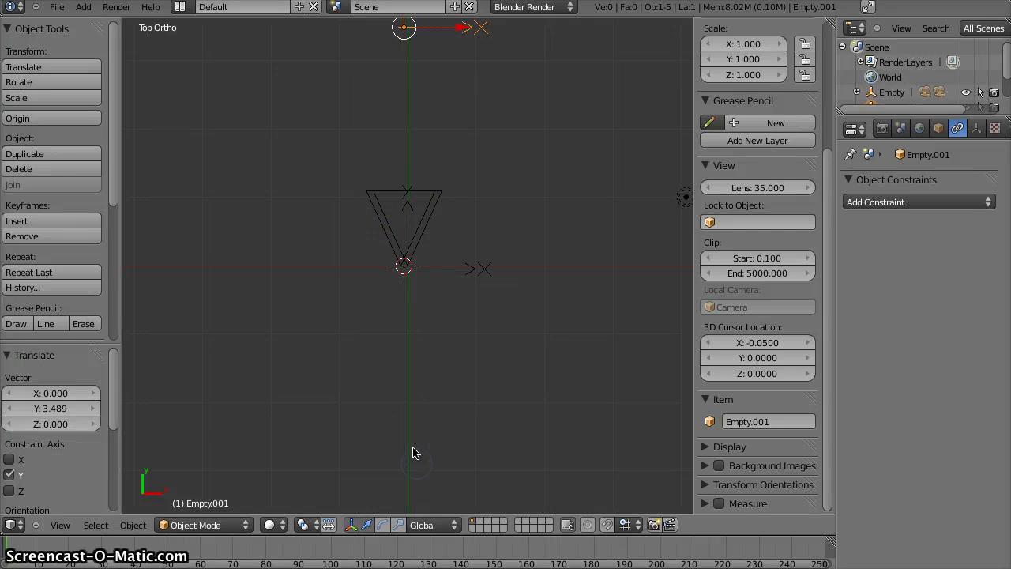
{"action": "scroll", "coordinate": [419, 422], "scroll_direction": "down", "scroll_amount": 2}
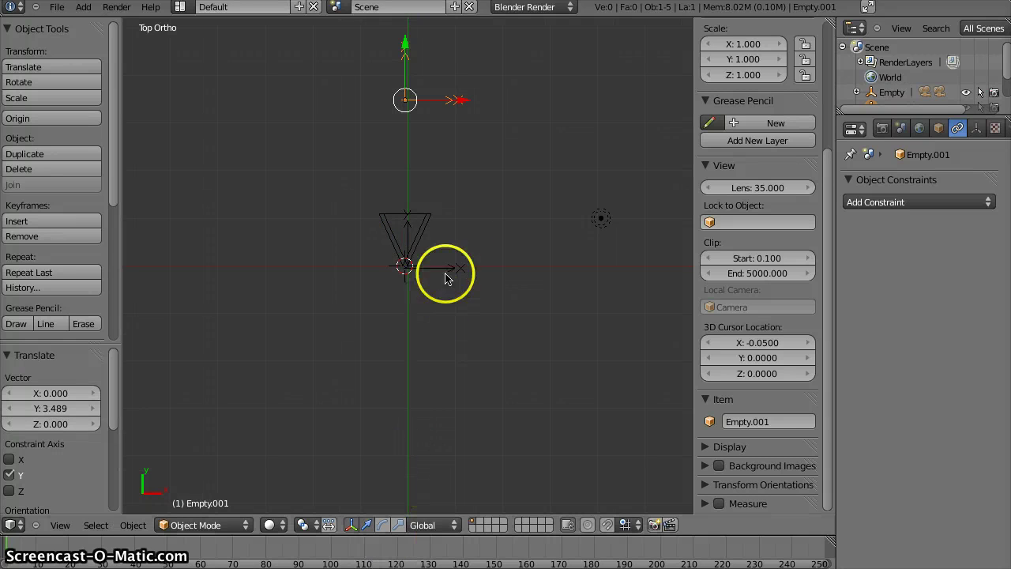
{"action": "middle_click_drag", "start_coordinate": [467, 207], "coordinate": [497, 293], "text": "shift"}
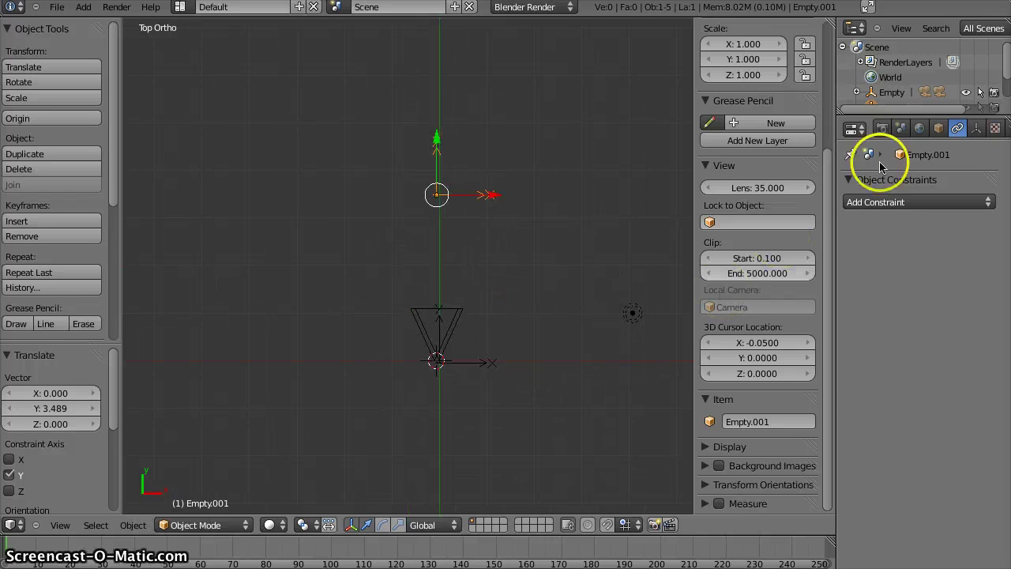
Rename Empty.001 to 'punto de convergencia' in its Object properties.
{"action": "left_click", "coordinate": [940, 129]}
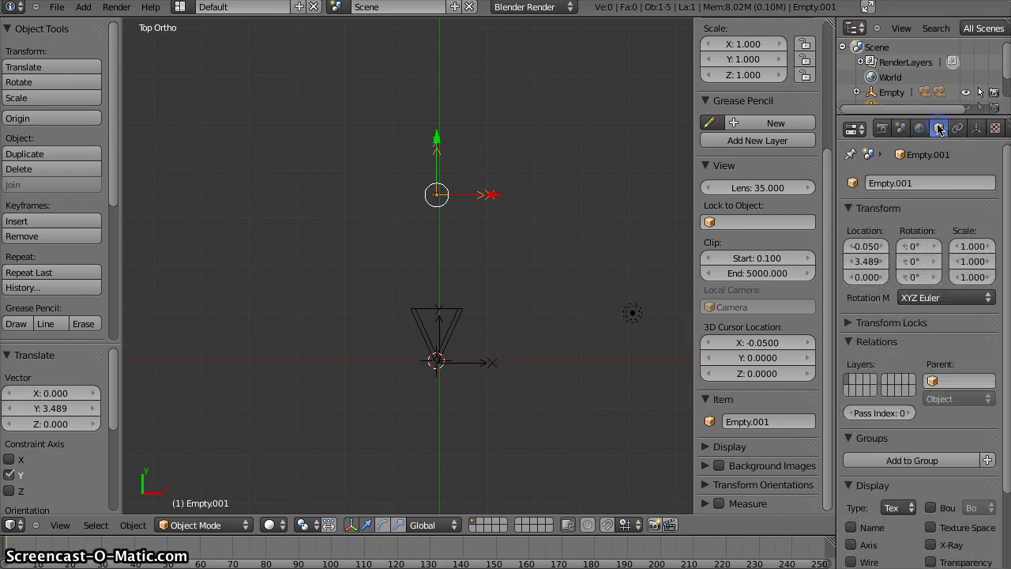
{"action": "left_click", "coordinate": [923, 181]}
{"action": "type", "text": "pp"}
{"action": "type", "text": "ia"}
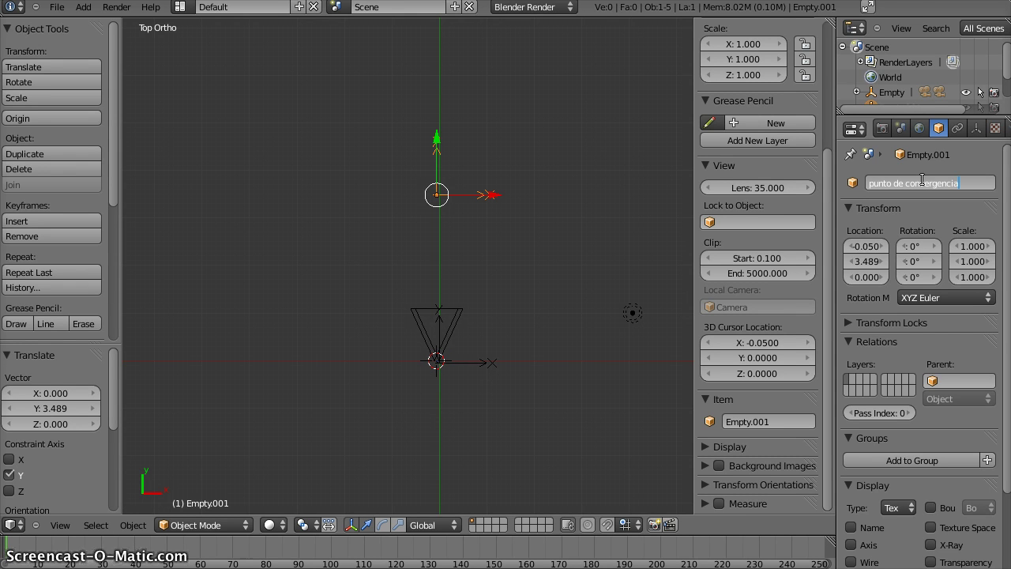
{"action": "key", "text": "Return"}
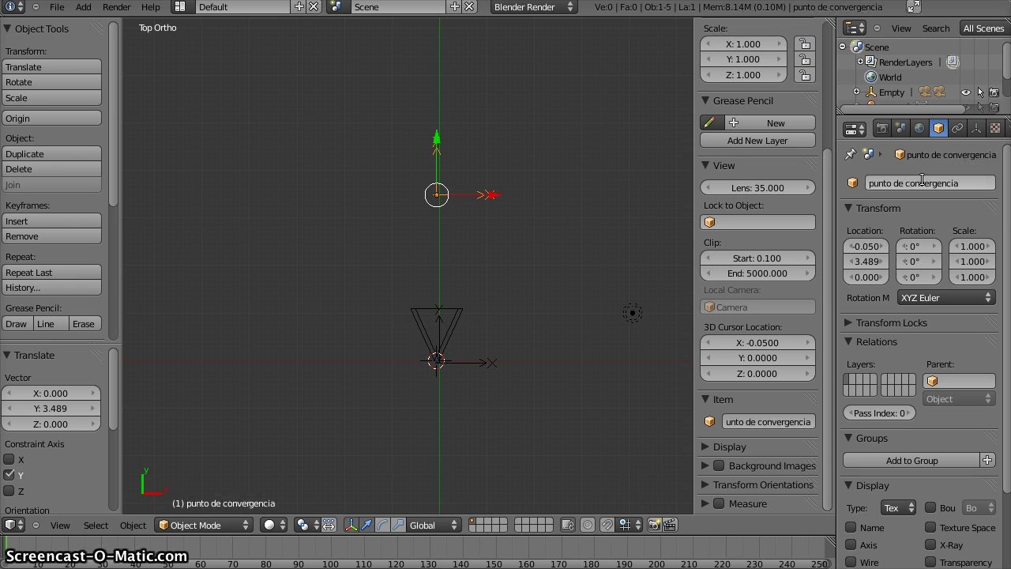
Give both cameras a Track To constraint aimed at the 'punto de convergencia' empty.
{"action": "right_click", "coordinate": [441, 315]}
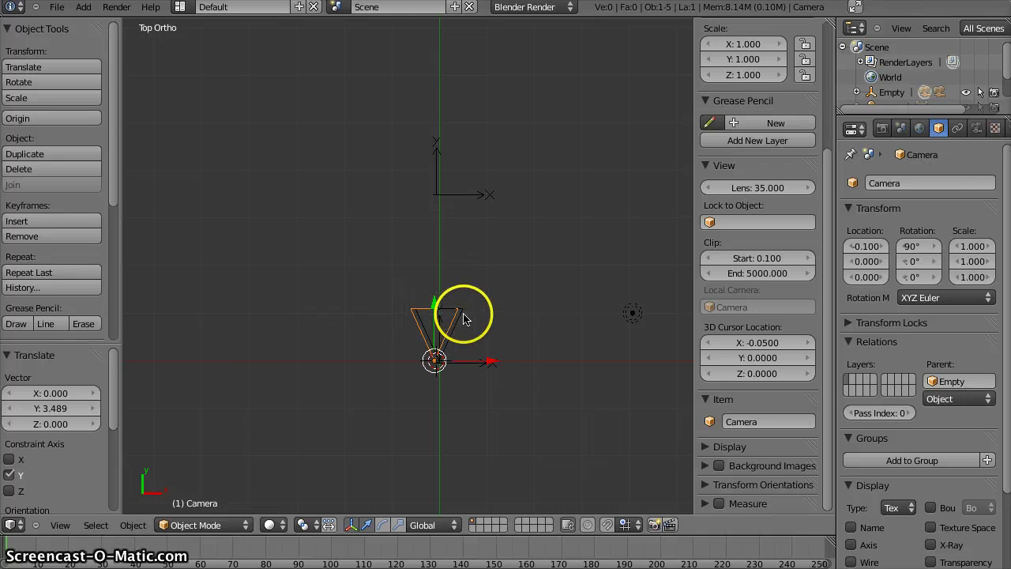
{"action": "right_click", "coordinate": [461, 314], "text": "shift"}
{"action": "right_click", "coordinate": [465, 201], "text": "shift"}
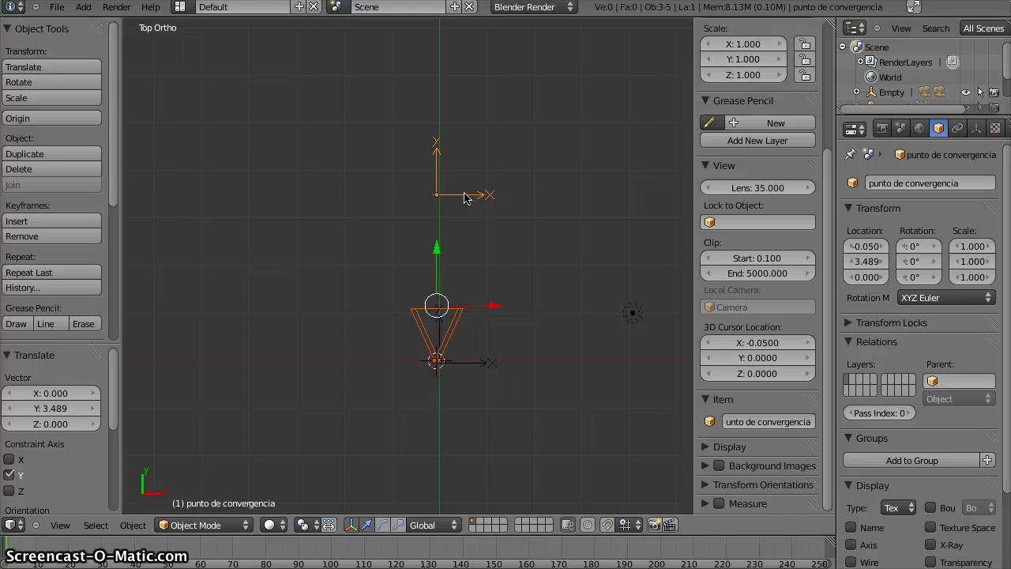
{"action": "key", "text": "ctrl+t"}
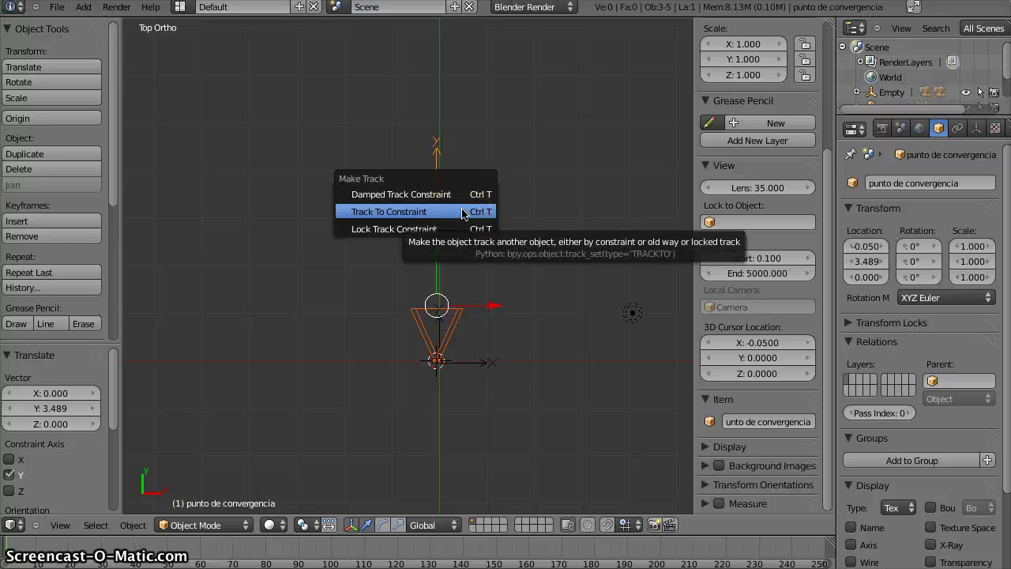
{"action": "left_click", "coordinate": [463, 211]}
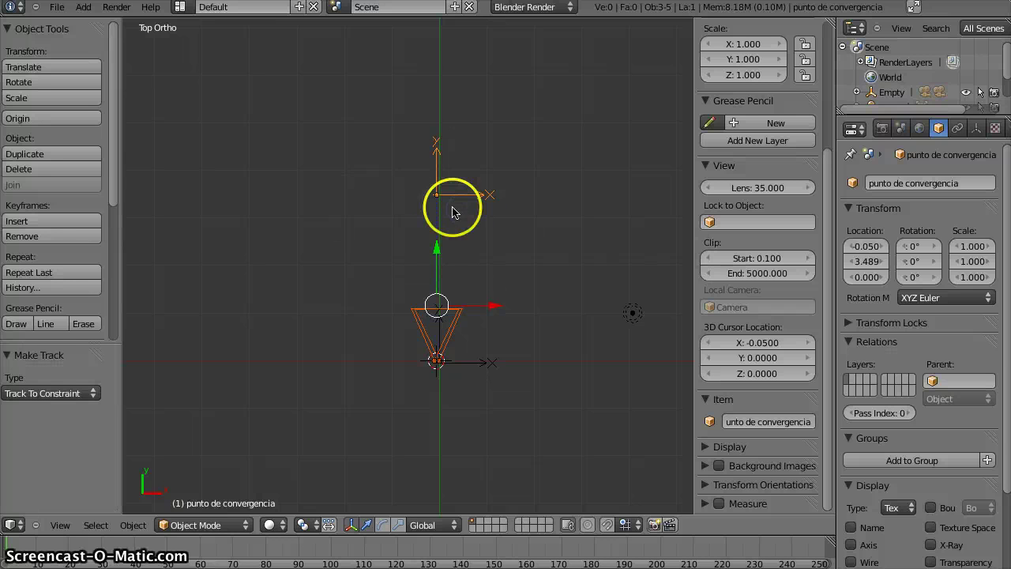
Move one camera 0.173 units left along X, to X -0.273.
{"action": "right_click", "coordinate": [435, 176]}
{"action": "scroll", "coordinate": [440, 219], "scroll_direction": "up", "scroll_amount": 2}
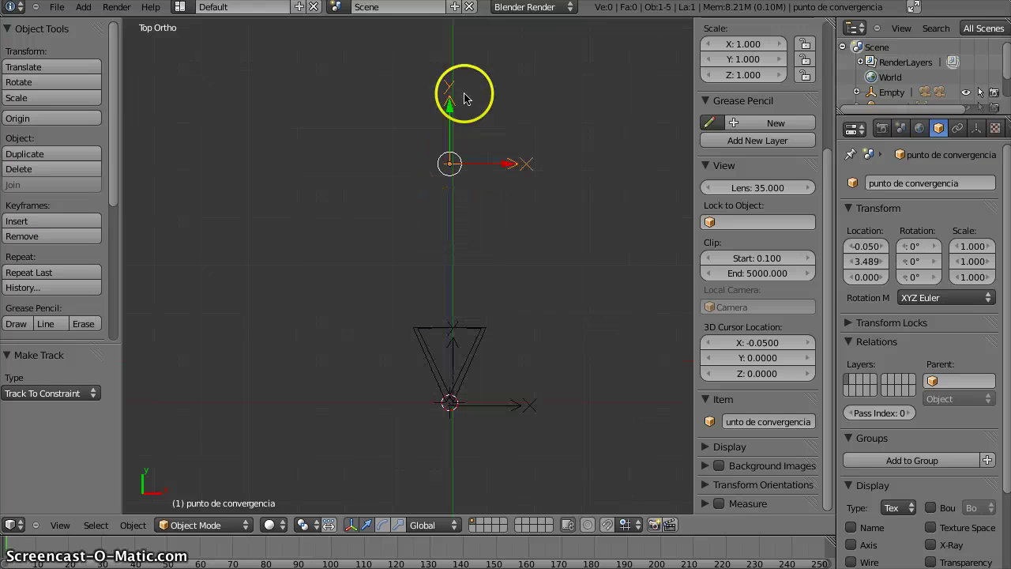
{"action": "right_click", "coordinate": [436, 384]}
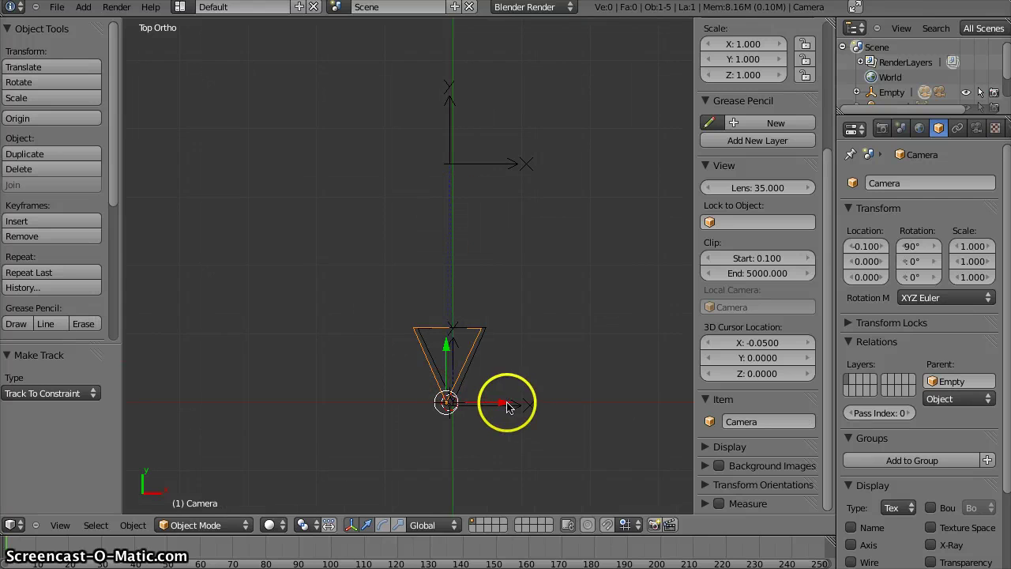
{"action": "mouse_move", "coordinate": [505, 406]}
{"action": "left_mouse_down"}
{"action": "mouse_move", "coordinate": [397, 405]}
{"action": "mouse_move", "coordinate": [553, 406]}
{"action": "mouse_move", "coordinate": [476, 406]}
{"action": "mouse_move", "coordinate": [494, 407]}
{"action": "left_mouse_up"}
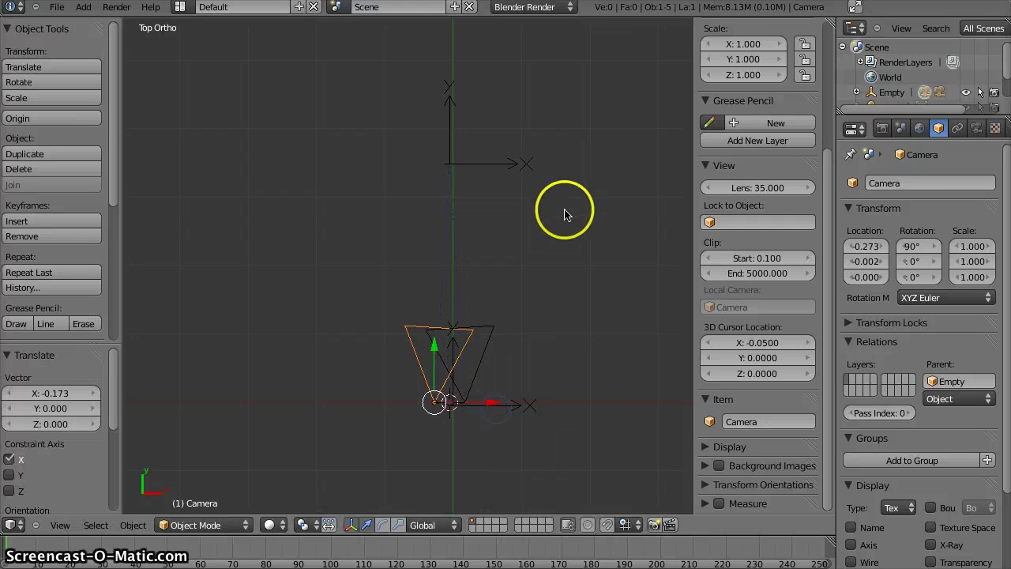
{"action": "scroll", "coordinate": [563, 228], "scroll_direction": "down", "scroll_amount": 3}
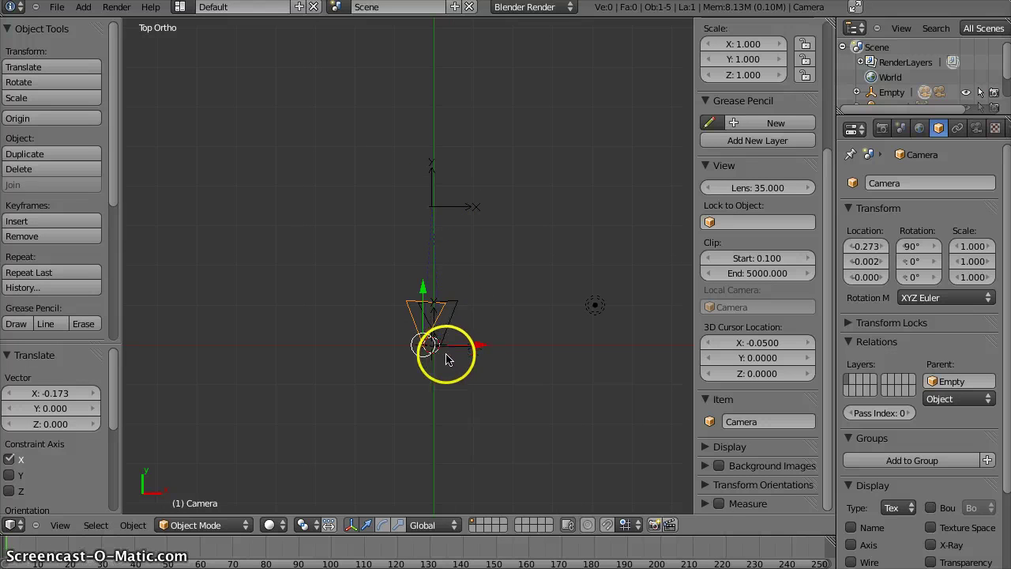
{"action": "scroll", "coordinate": [444, 360], "scroll_direction": "up", "scroll_amount": 1}
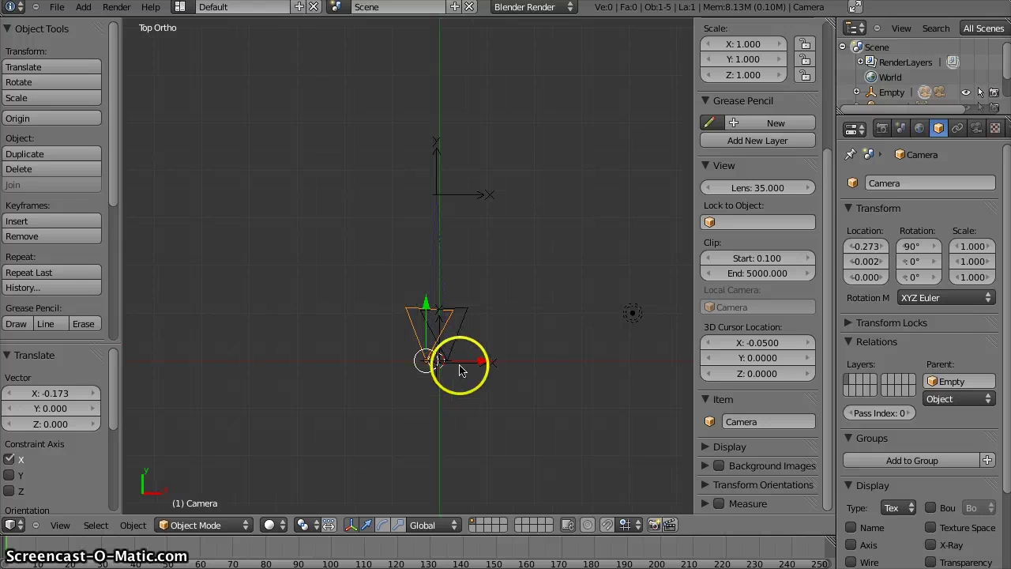
Parent 'punto de convergencia' to the main Empty as an Object parent.
{"action": "right_click", "coordinate": [446, 360]}
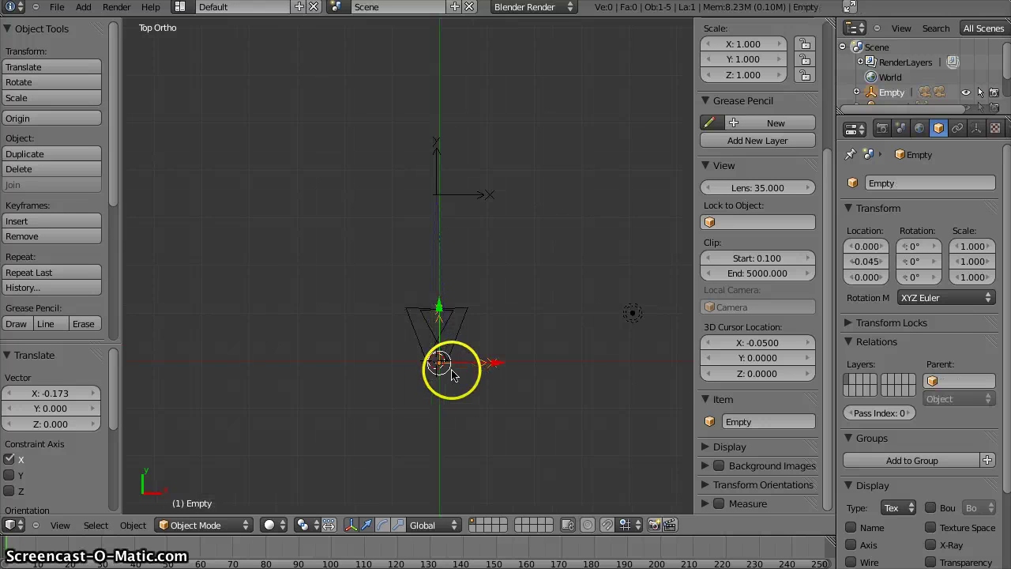
{"action": "right_click", "coordinate": [483, 194]}
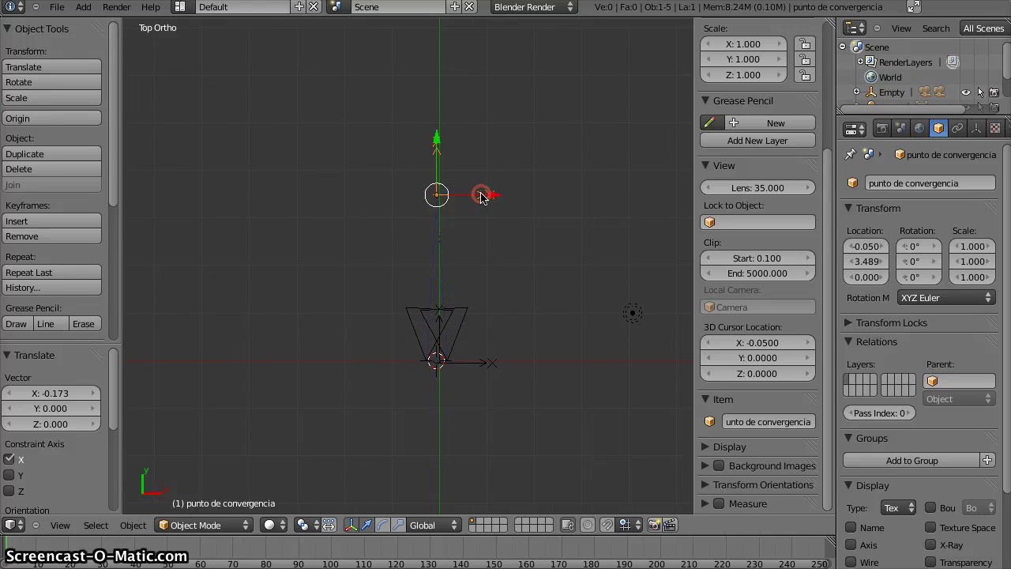
{"action": "right_click", "coordinate": [475, 367], "text": "shift"}
{"action": "key", "text": "ctrl+p"}
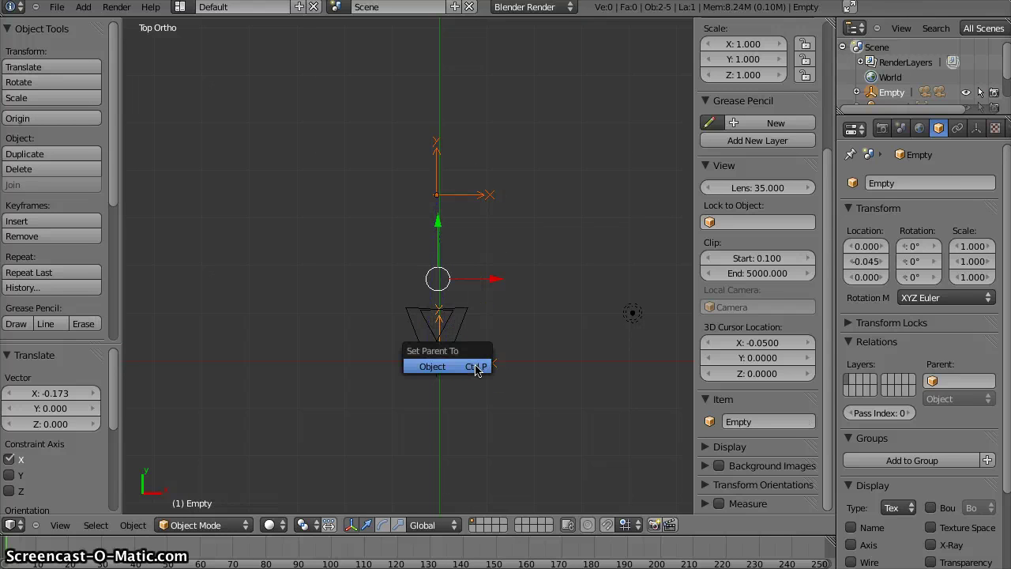
{"action": "left_click", "coordinate": [473, 366]}
Trial-rotate the main Empty with its children, then cancel the rotation.
{"action": "right_click", "coordinate": [465, 366]}
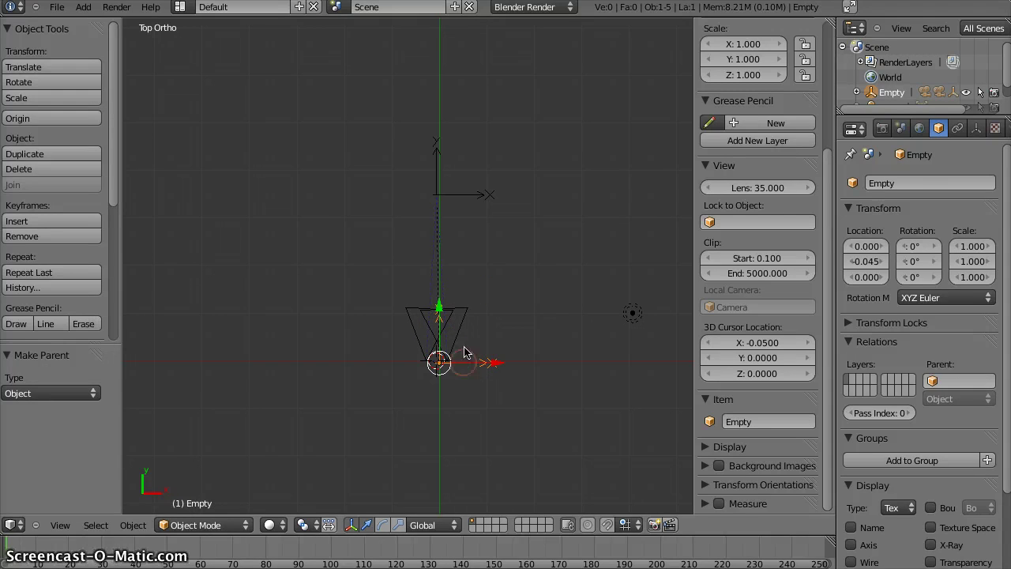
{"action": "key", "text": "r"}
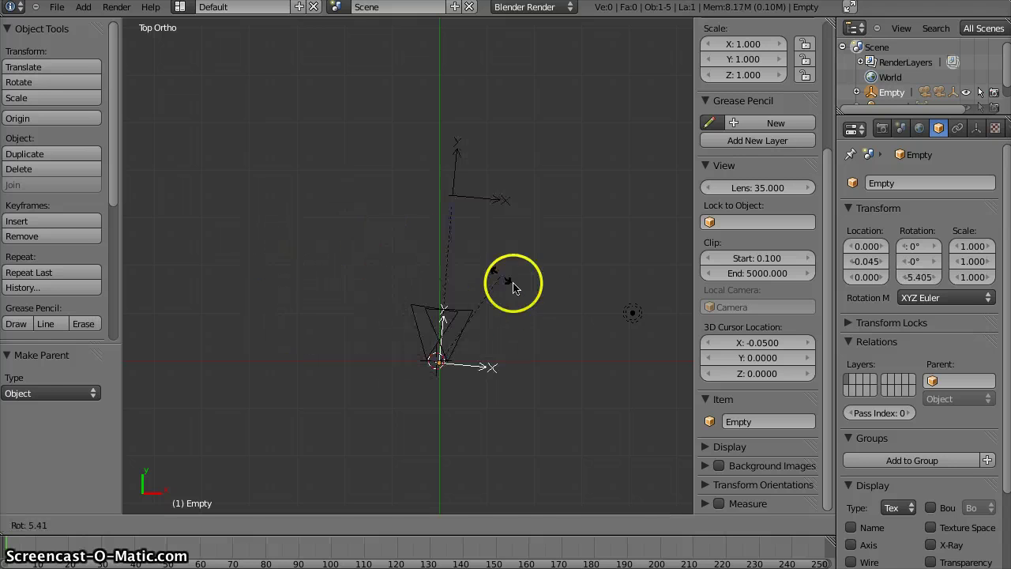
{"action": "right_click", "coordinate": [507, 328]}
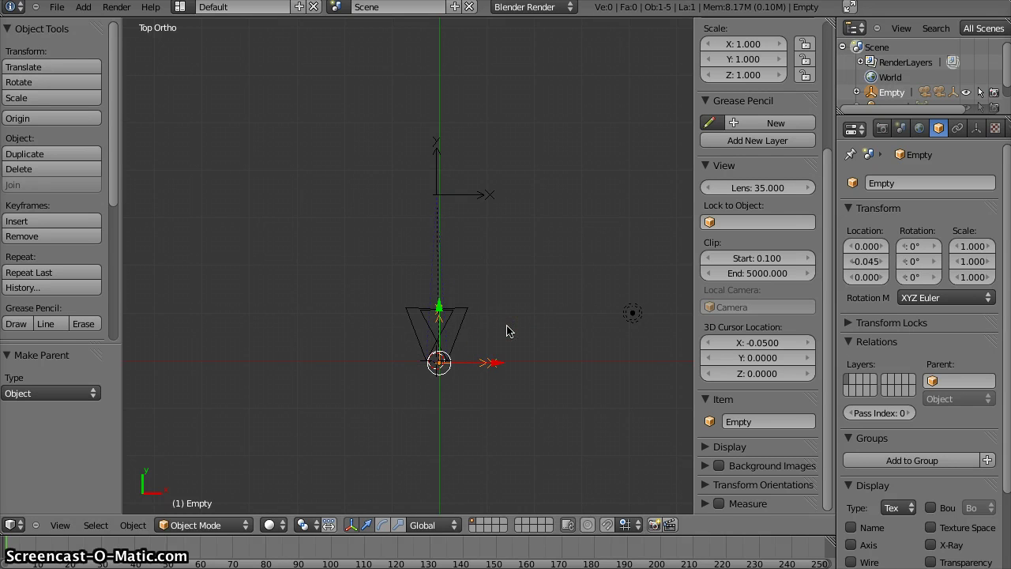
{"action": "key", "text": "r"}
{"action": "left_click", "coordinate": [537, 385]}
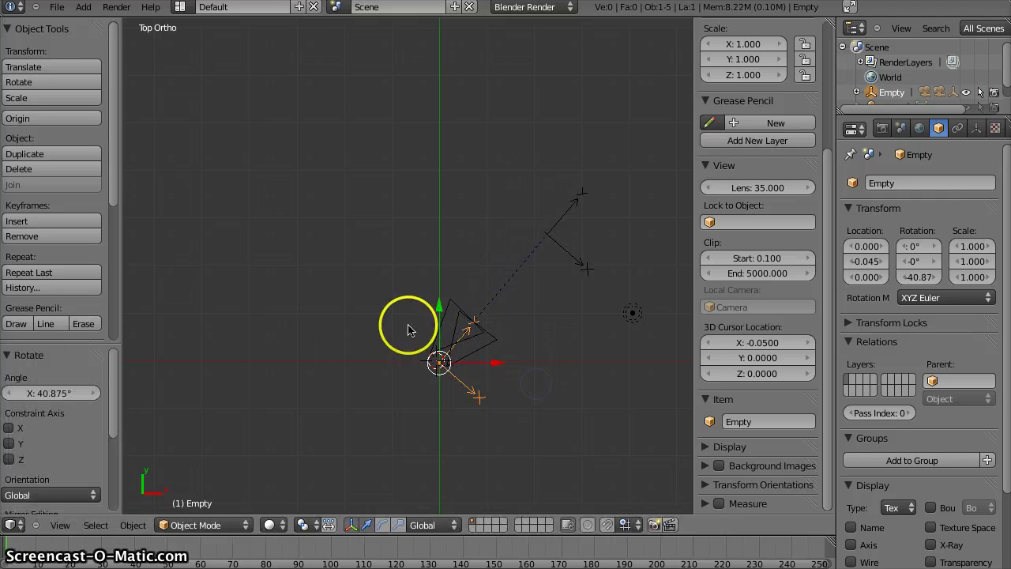
{"action": "right_click", "coordinate": [444, 341]}
{"action": "key", "text": "g"}
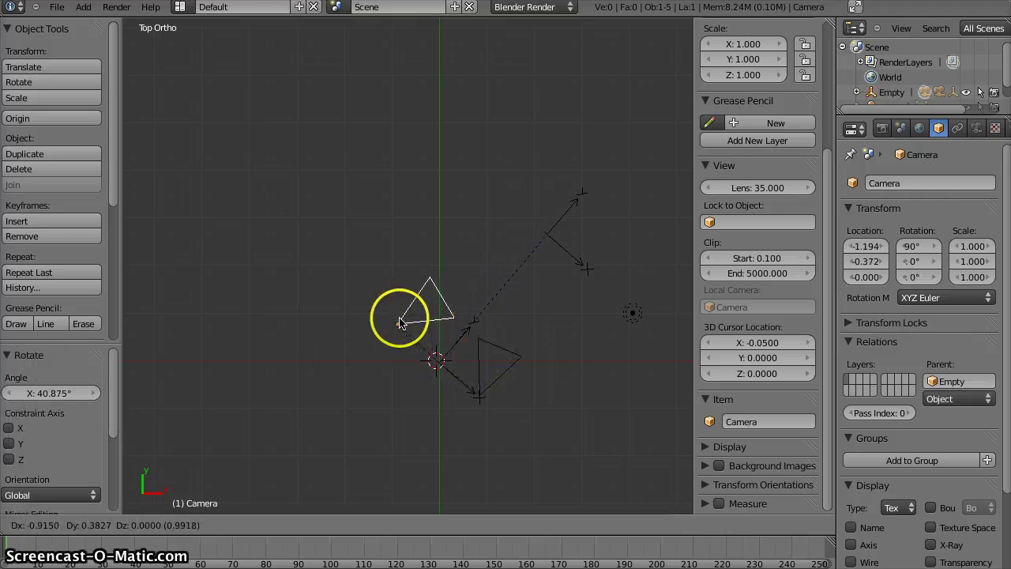
{"action": "right_click", "coordinate": [394, 318]}
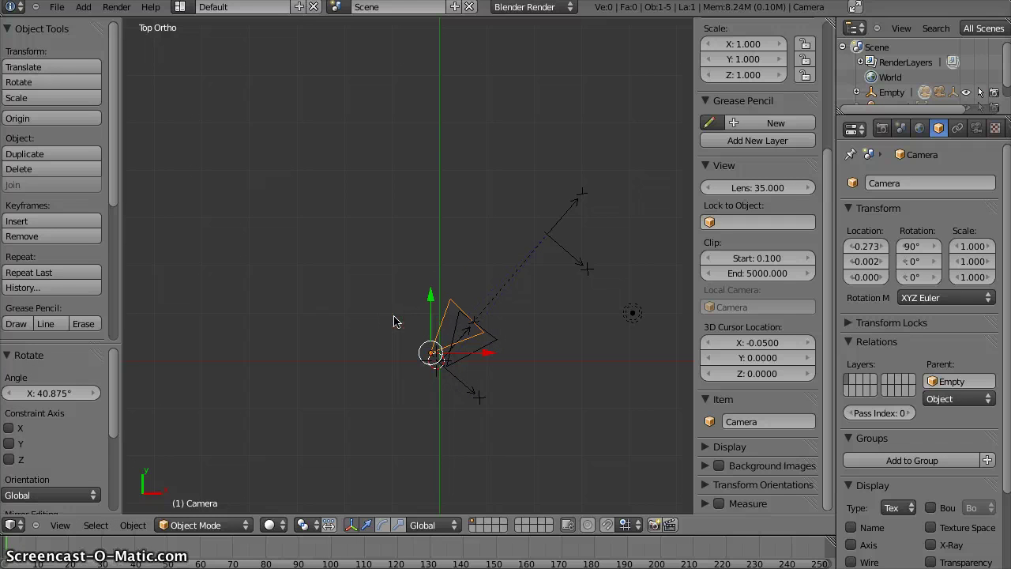
{"action": "key", "text": "ctrl+z"}
{"action": "key", "text": "ctrl+z"}
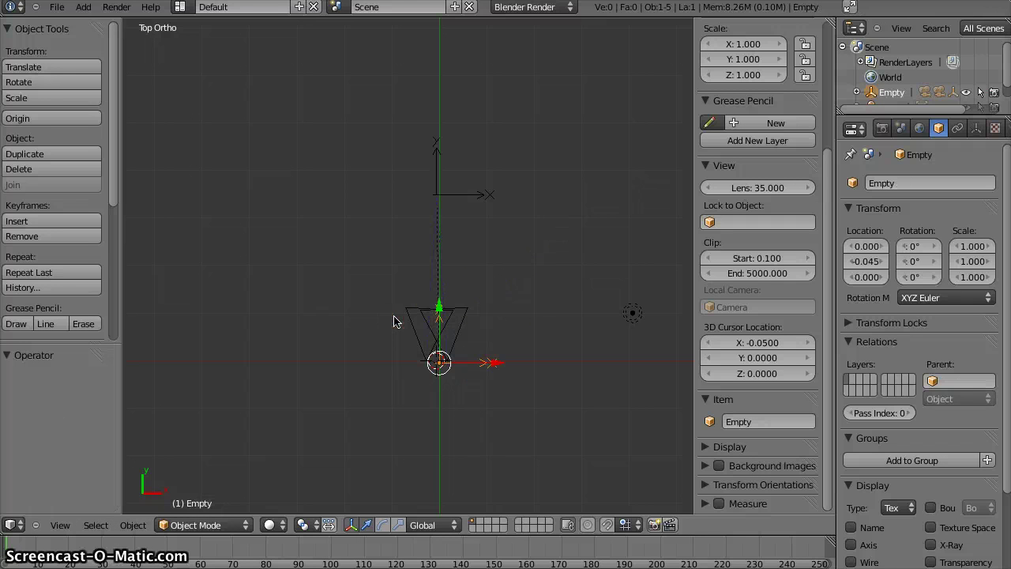
{"action": "left_click", "coordinate": [450, 303]}
{"action": "scroll", "coordinate": [450, 306], "scroll_direction": "down", "scroll_amount": 2}
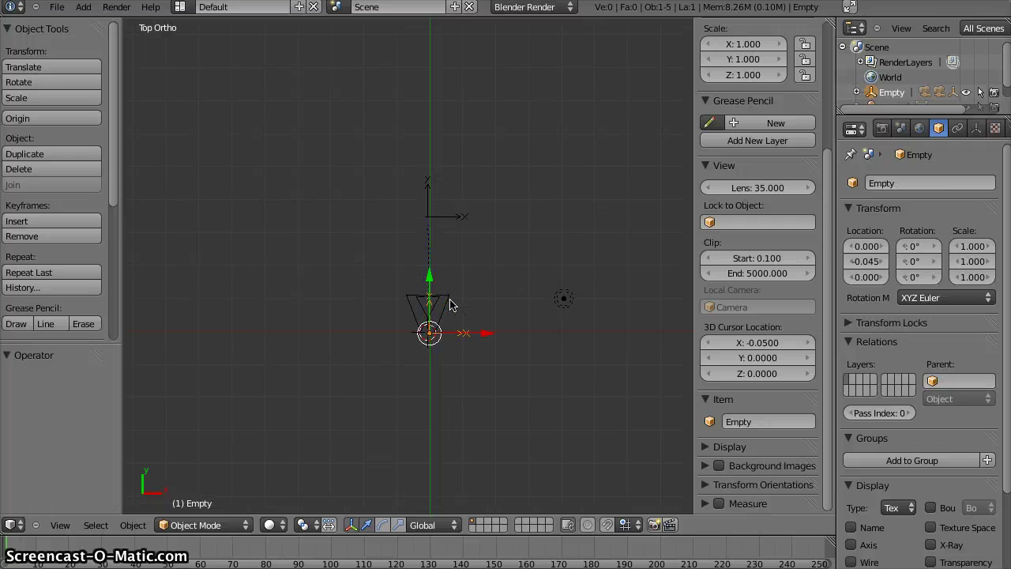
{"action": "scroll", "coordinate": [451, 306], "scroll_direction": "up", "scroll_amount": 1}
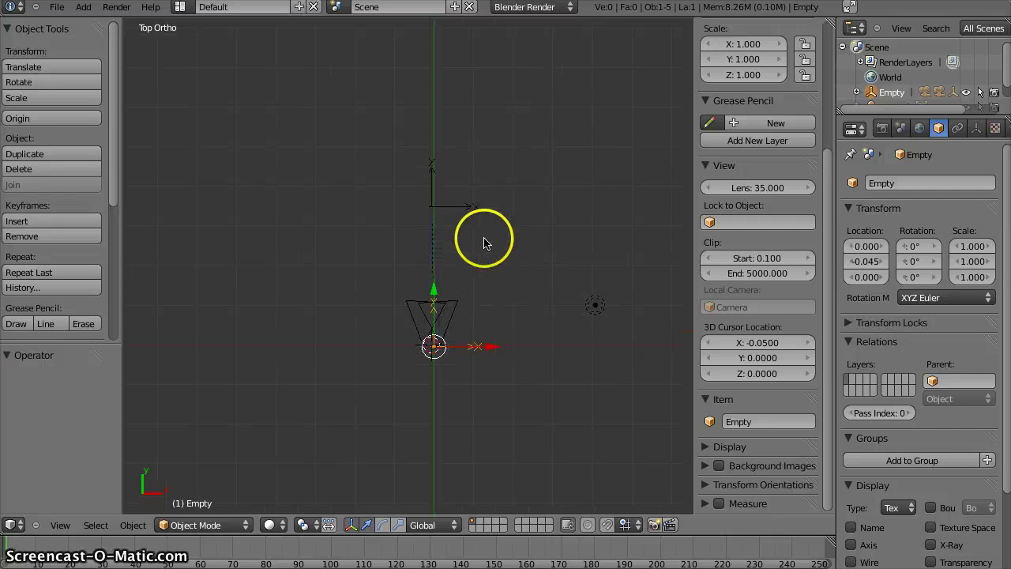
{"action": "middle_click_drag", "start_coordinate": [463, 293], "coordinate": [492, 280], "text": "shift"}
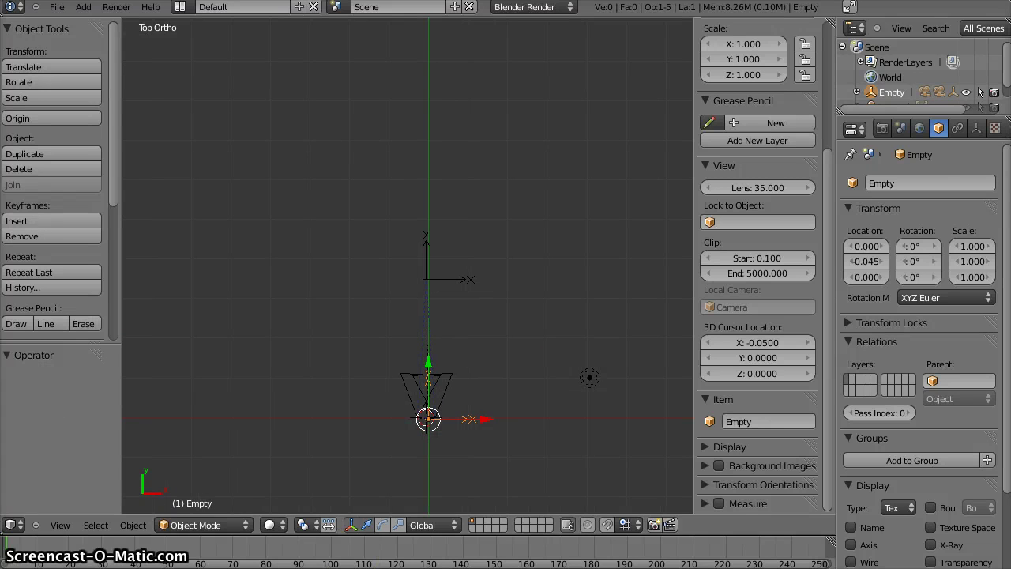